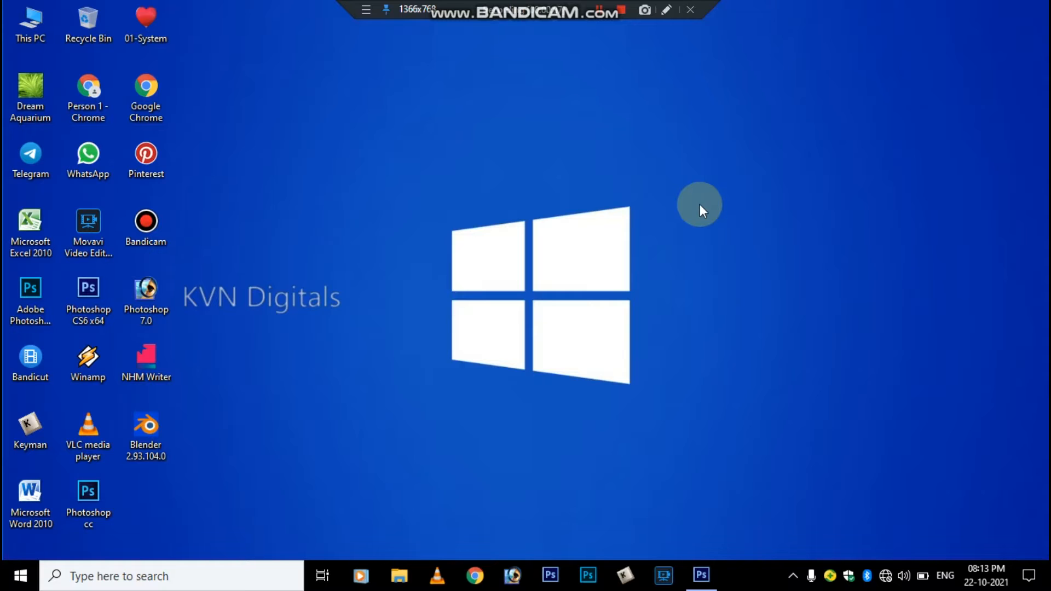
Switch to Photoshop and look through the images in the "Rajini png - Copy" folder for a picture to open
click(703, 575)
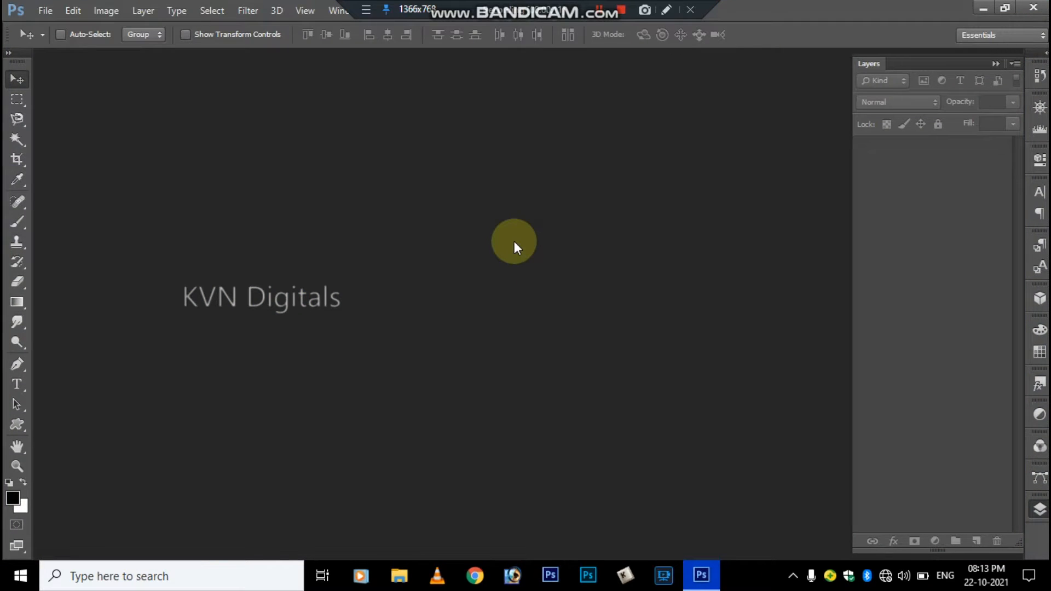
double_click(514, 248)
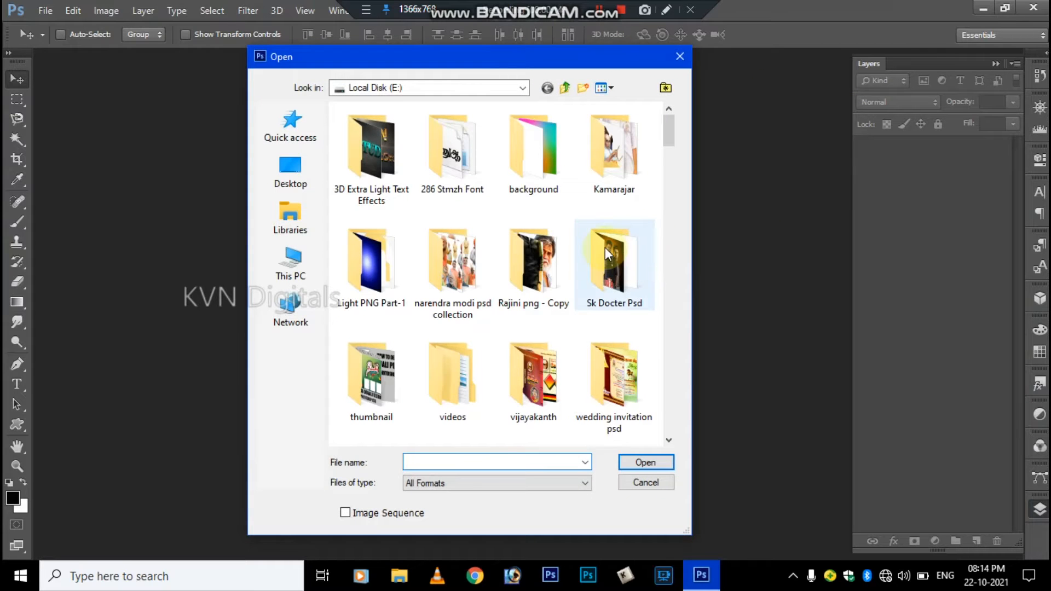
double_click(567, 264)
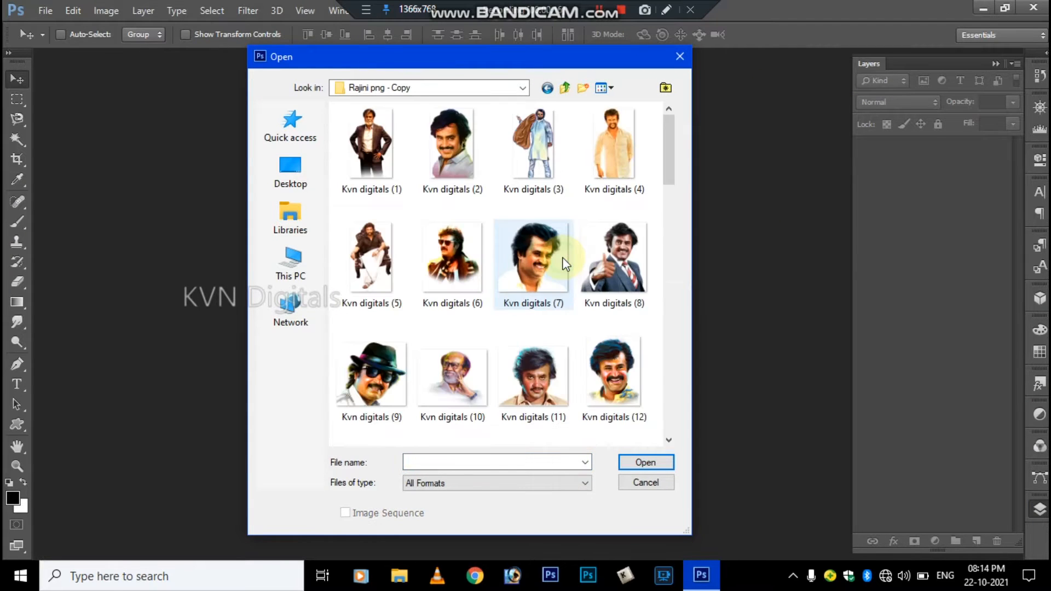
scroll(523, 228, down, 5)
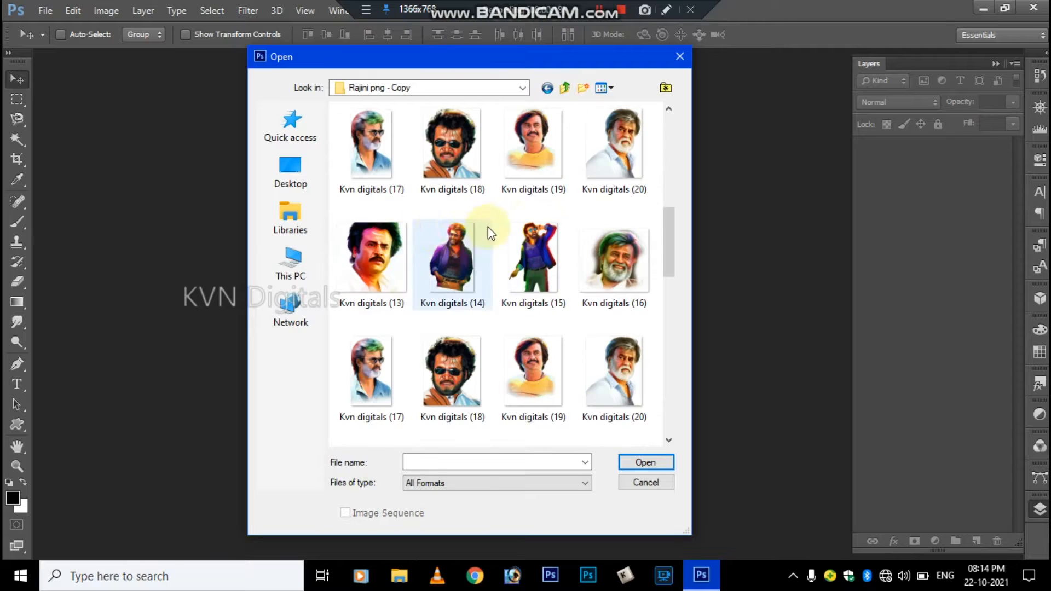
scroll(476, 220, down, 8)
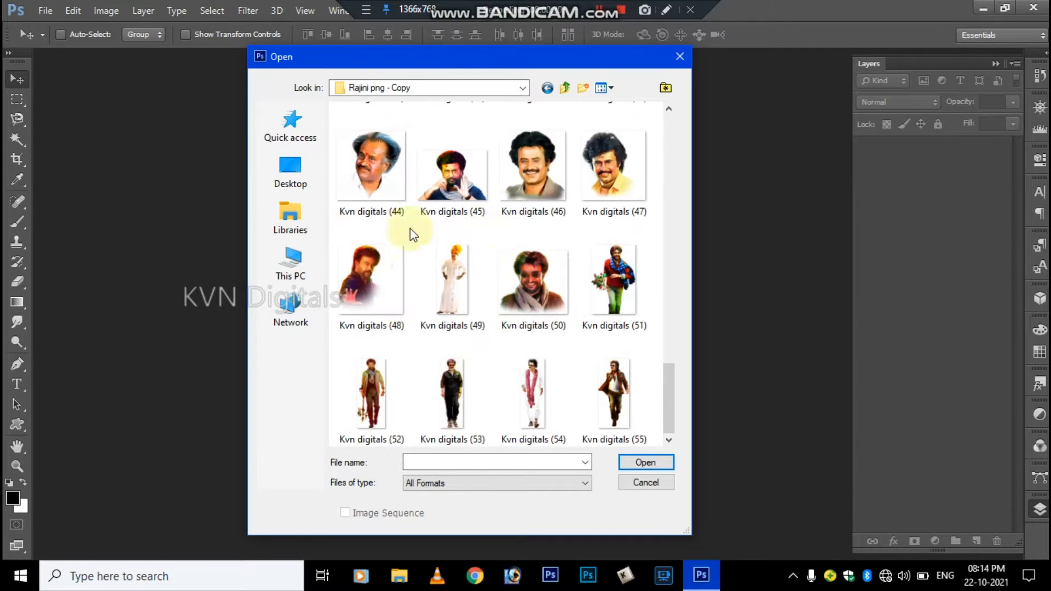
Open the file "Vijay Image Psd" from Local Disk (E:)
click(306, 256)
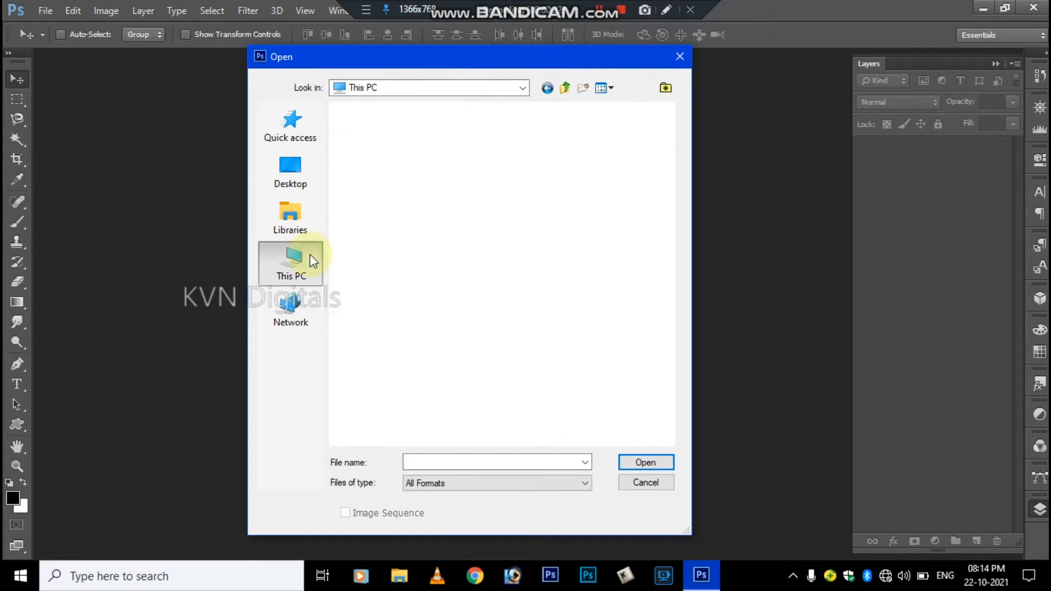
scroll(466, 255, down, 2)
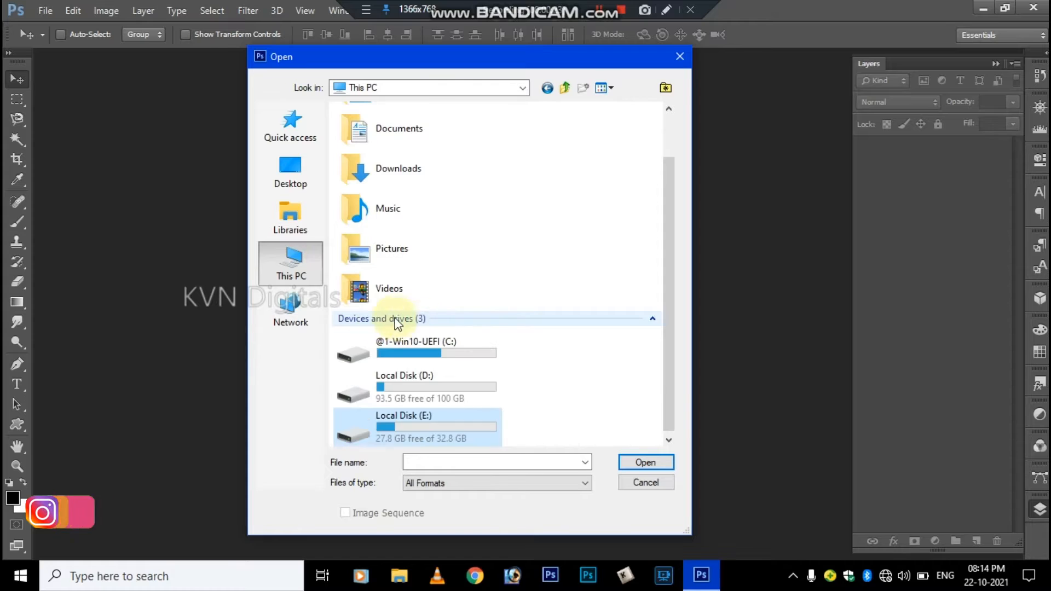
double_click(406, 421)
scroll(570, 261, down, 3)
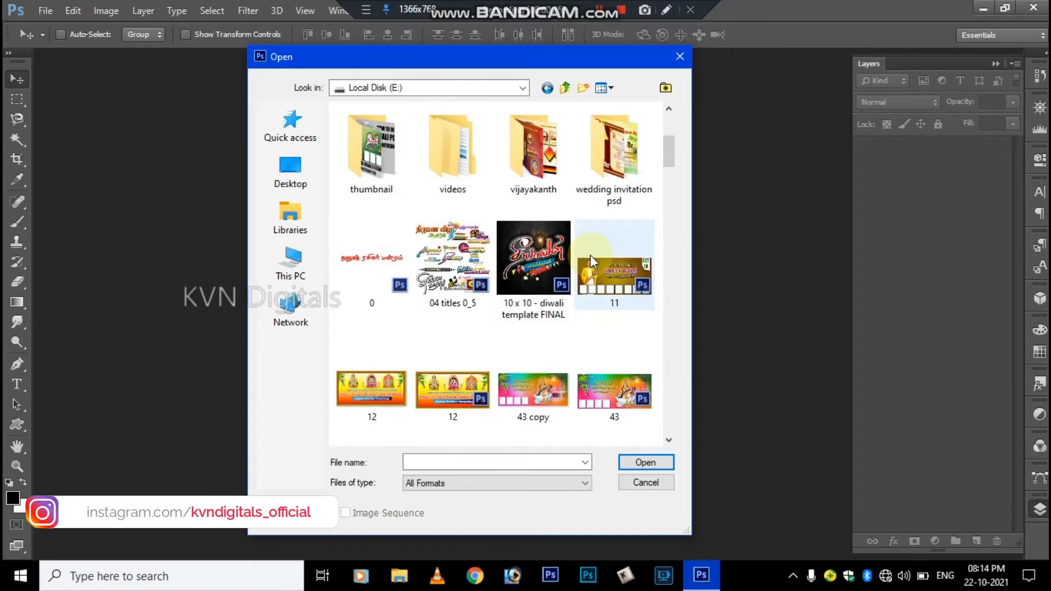
scroll(591, 255, down, 3)
scroll(591, 255, down, 3)
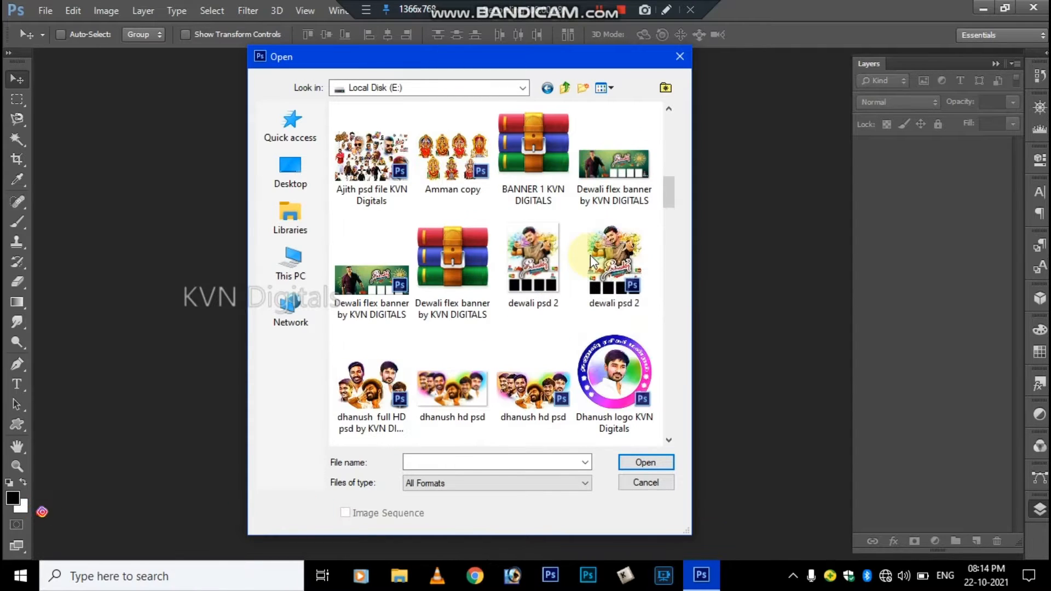
scroll(592, 257, down, 3)
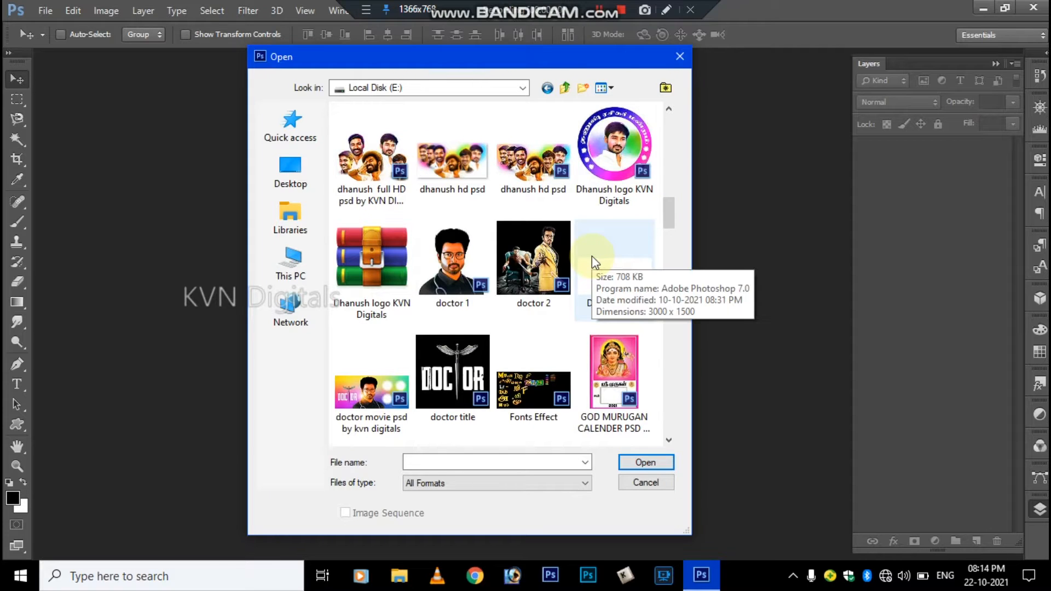
scroll(593, 258, down, 3)
scroll(592, 258, down, 3)
scroll(593, 258, up, 3)
scroll(593, 258, down, 12)
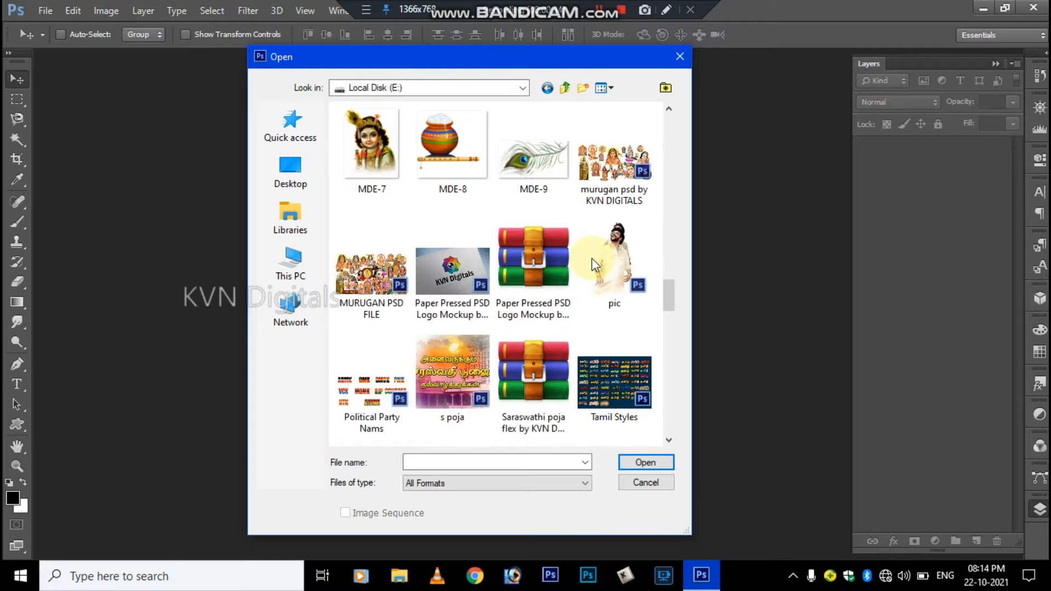
scroll(593, 258, down, 6)
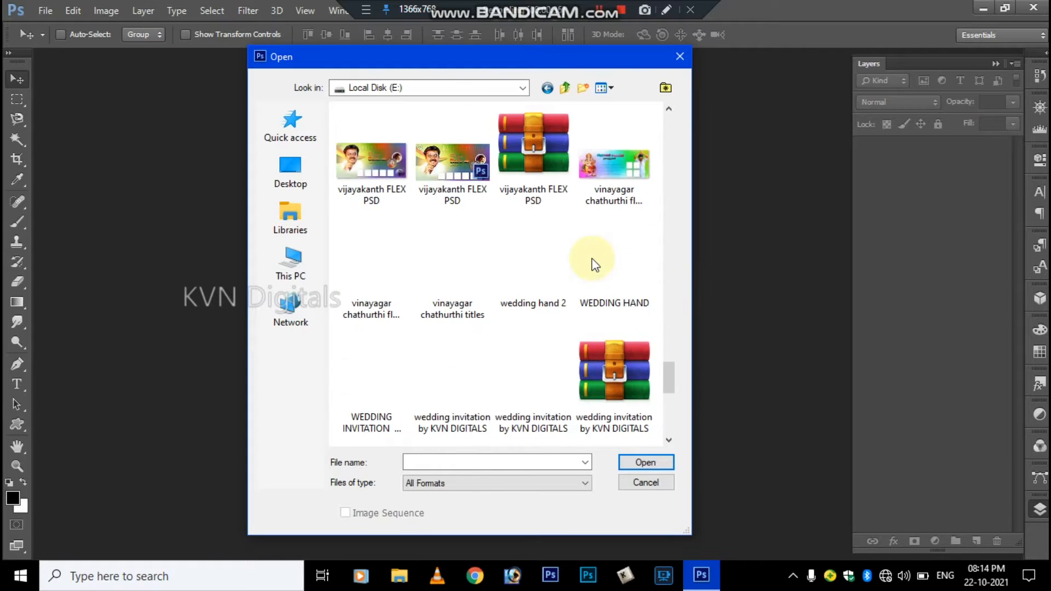
scroll(593, 258, up, 3)
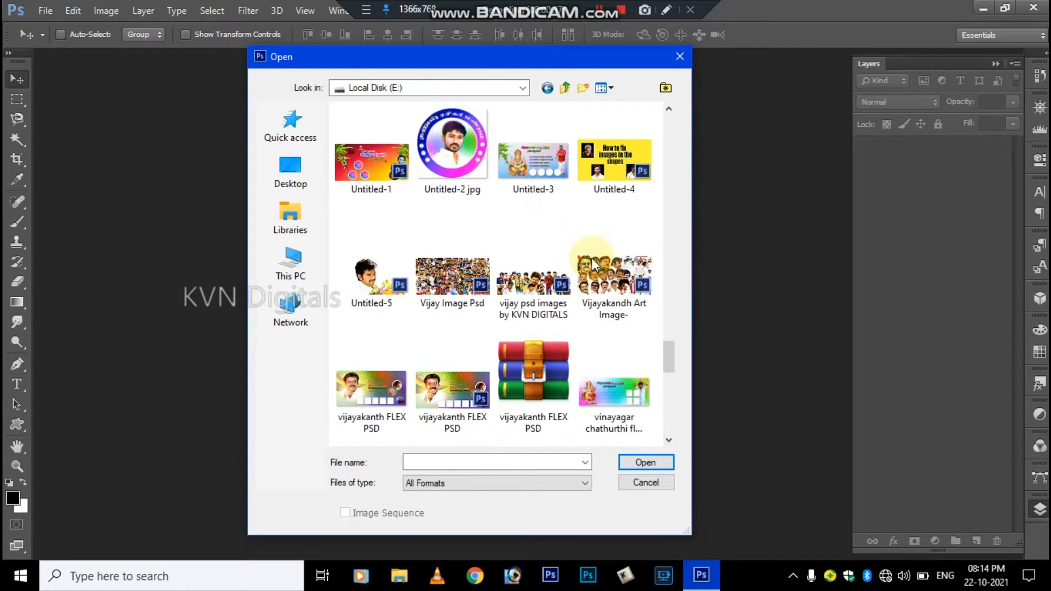
double_click(457, 254)
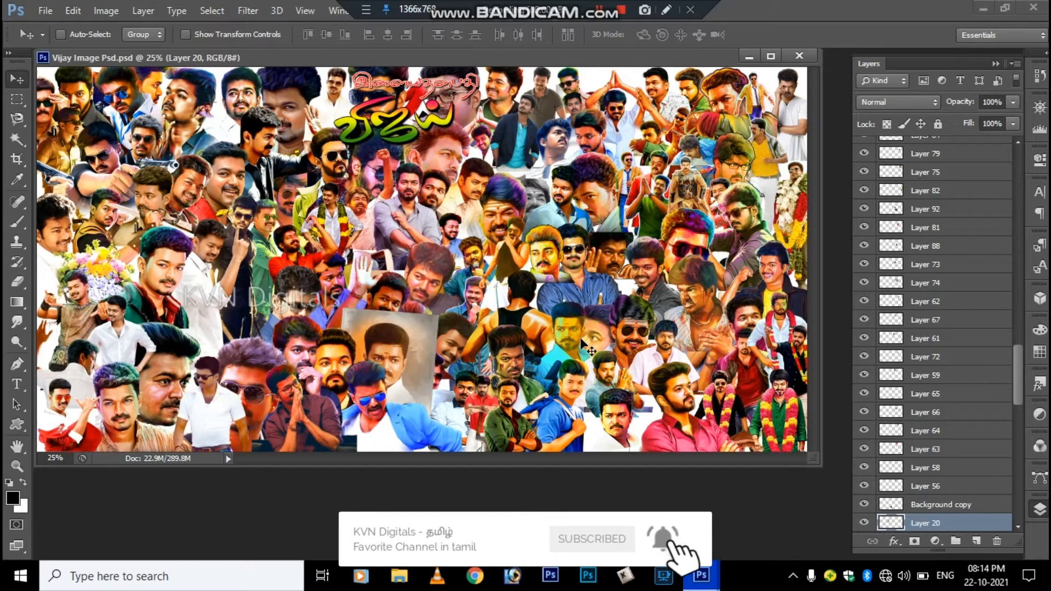
Select Layer 16 through its portrait in the collage
right_click(170, 273)
click(183, 278)
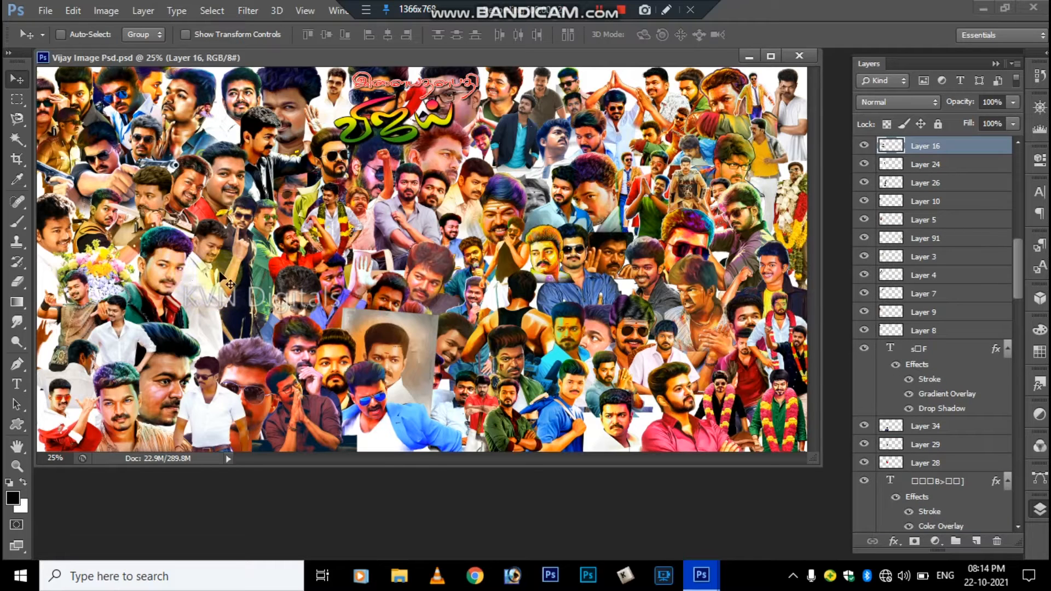
drag(371, 434, 640, 332)
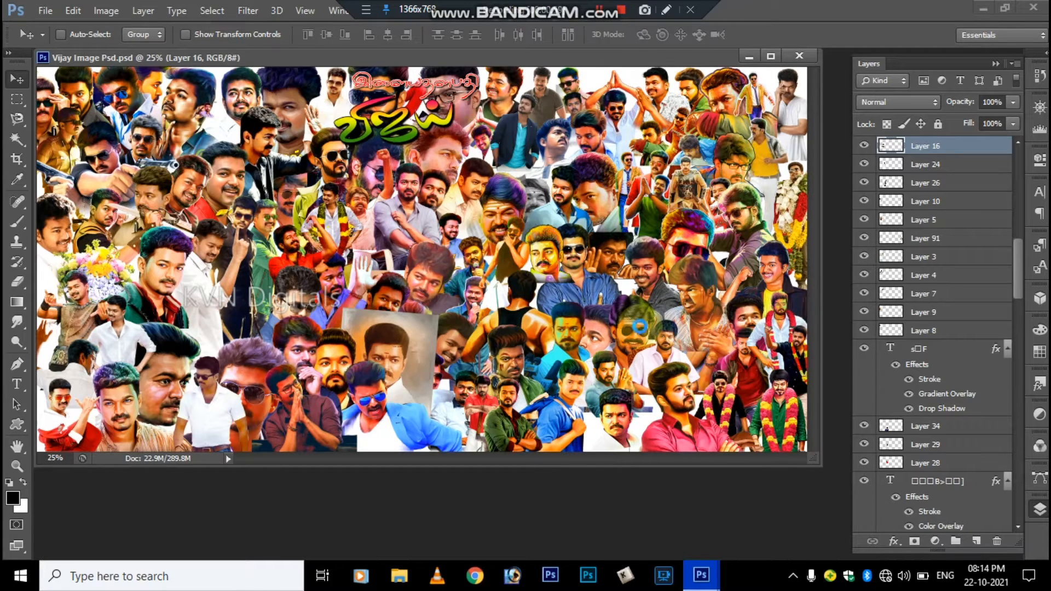
Create a new document 10 inches wide and 10 inches high with a resolution of 300 pixels/inch
key(ctrl+n)
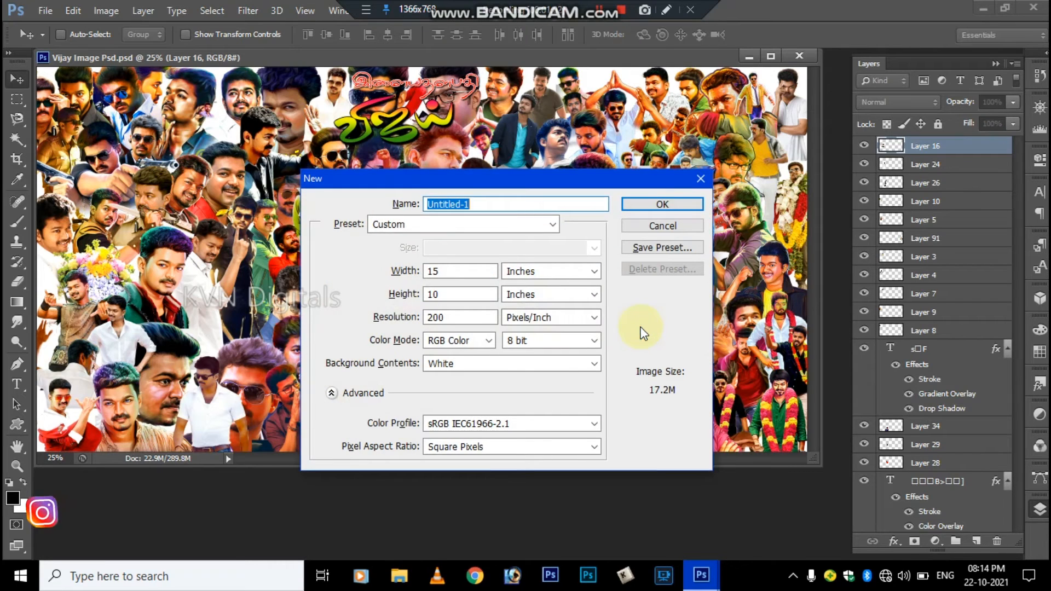
key(Tab)
key(Tab)
key(BackSpace)
text(10)
key(Tab)
key(Tab)
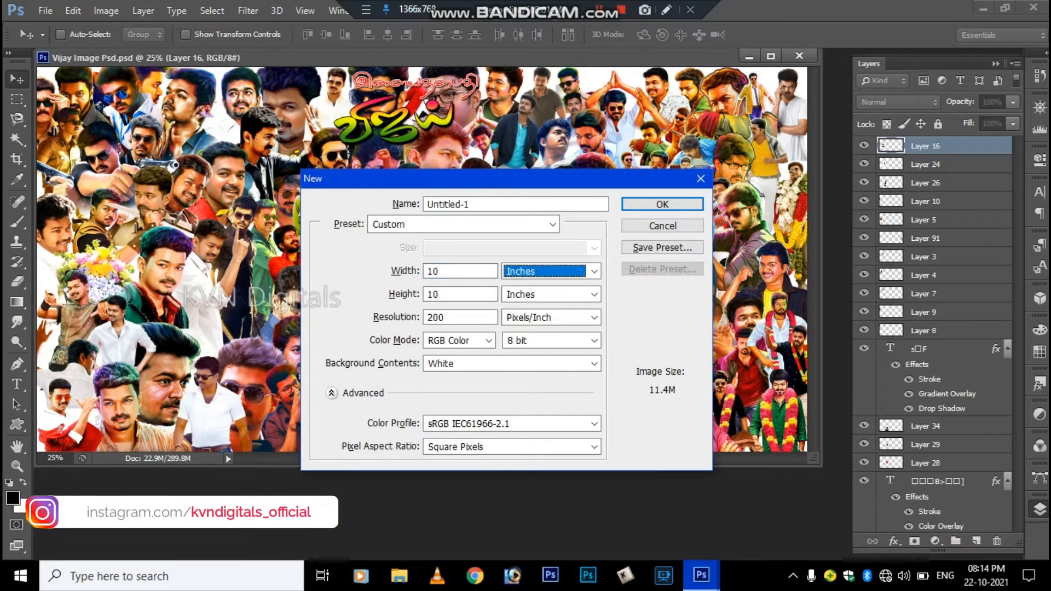
key(Tab)
key(Tab)
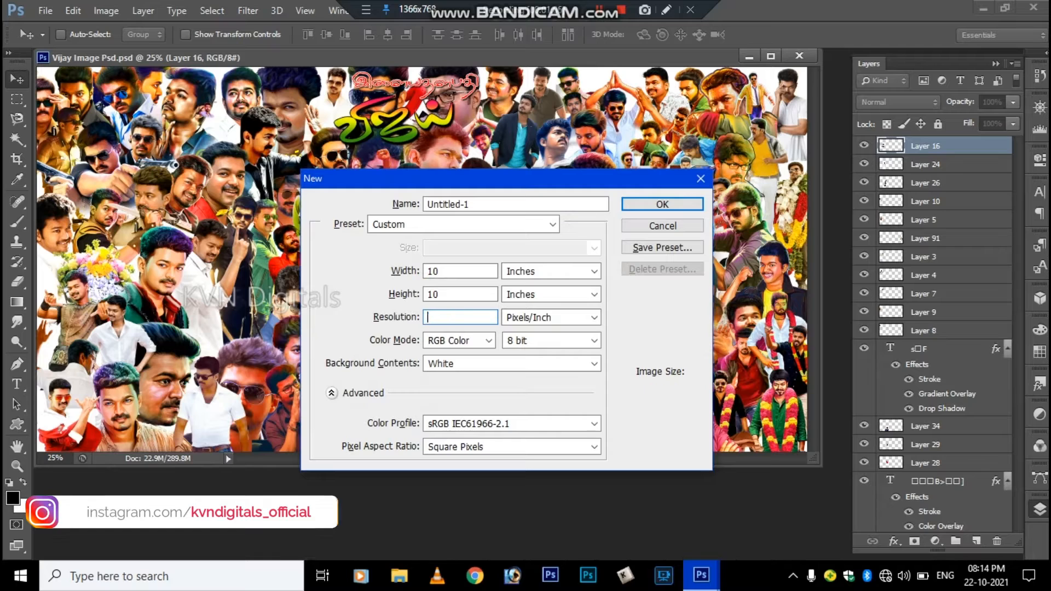
text(300)
key(Return)
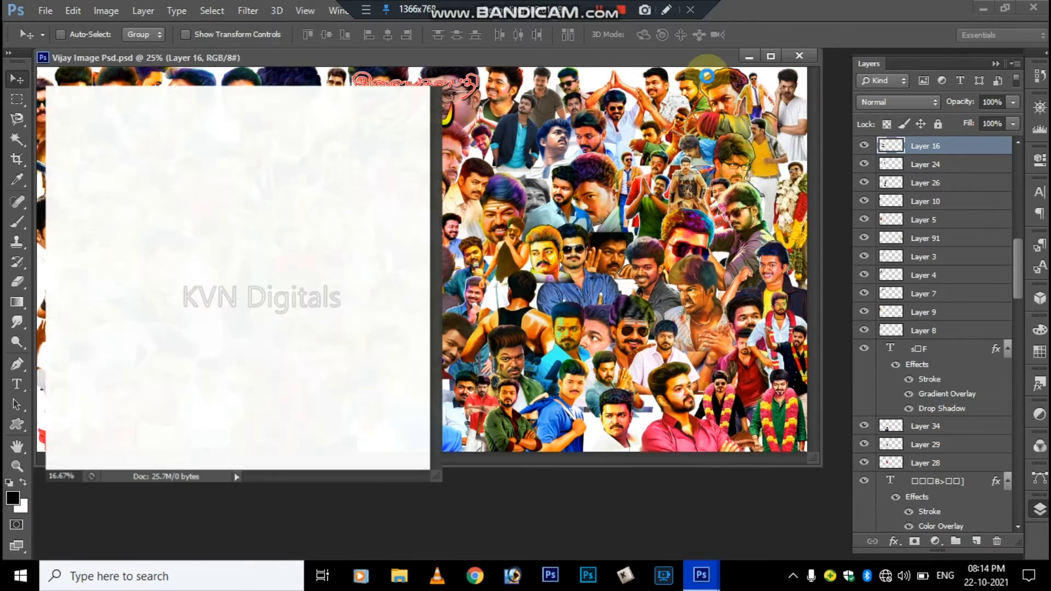
Copy the cut-out of the man in the red outfit from the collage's lower-left corner into the new blank document
click(689, 241)
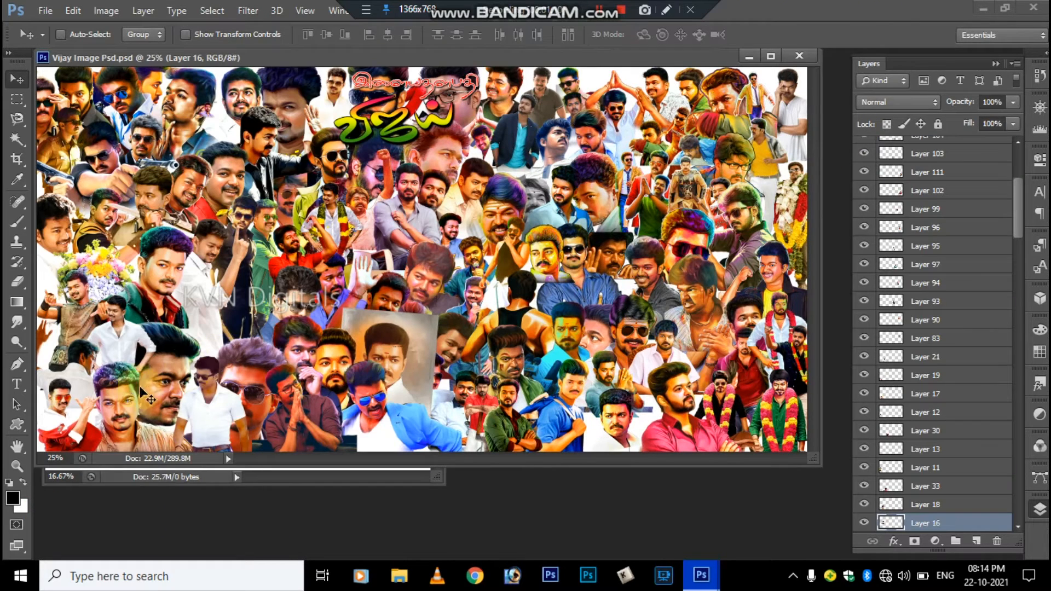
right_click(59, 418)
click(109, 430)
drag(62, 412, 423, 171)
Enlarge the copied cut-out to about 814% so that it fills most of the canvas
key(ctrl+t)
drag(334, 246, 329, 145)
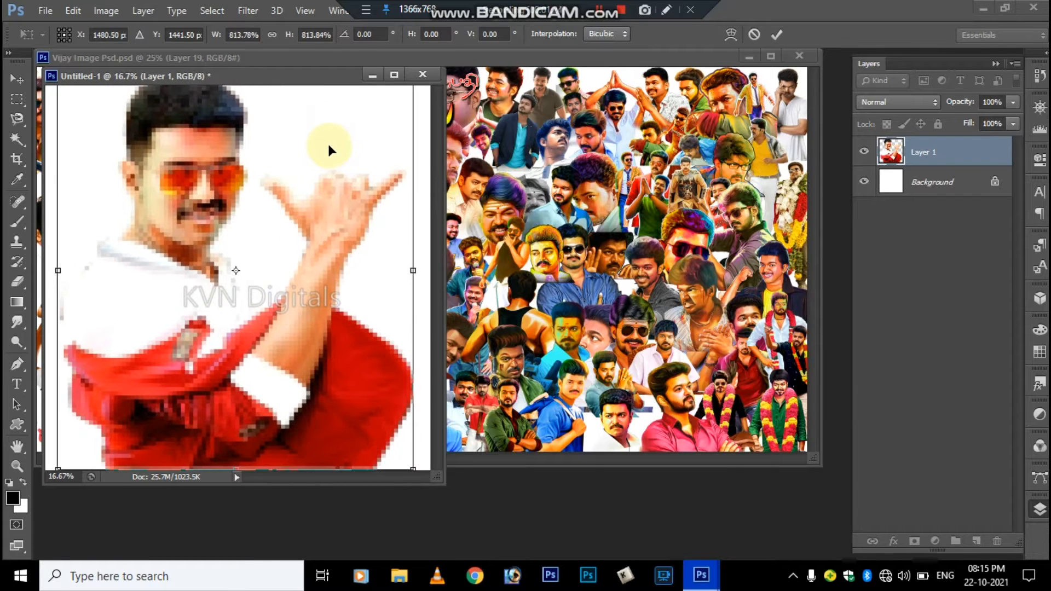
key(Return)
Close the collage document and return to the new document with the enlarged cut-out
click(688, 140)
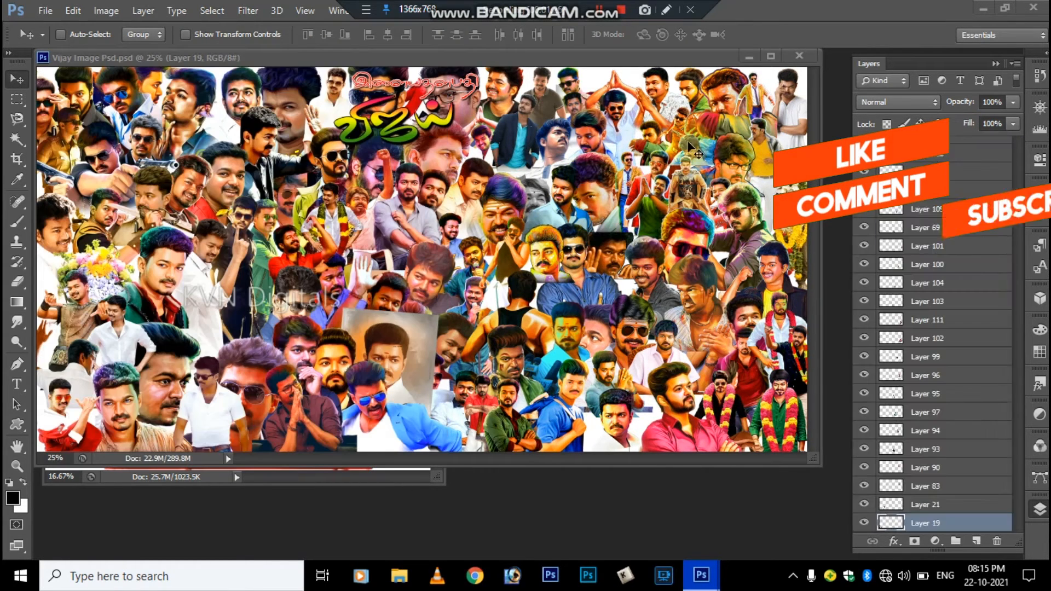
click(799, 55)
click(407, 115)
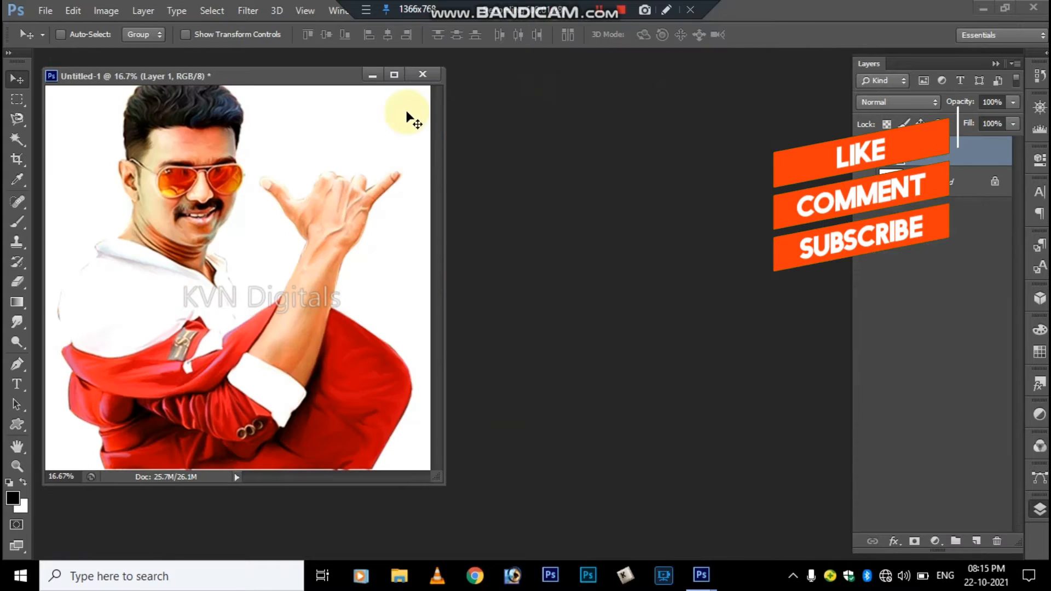
Scale the cut-out down slightly about its center and dock the document window as a tab
click(394, 74)
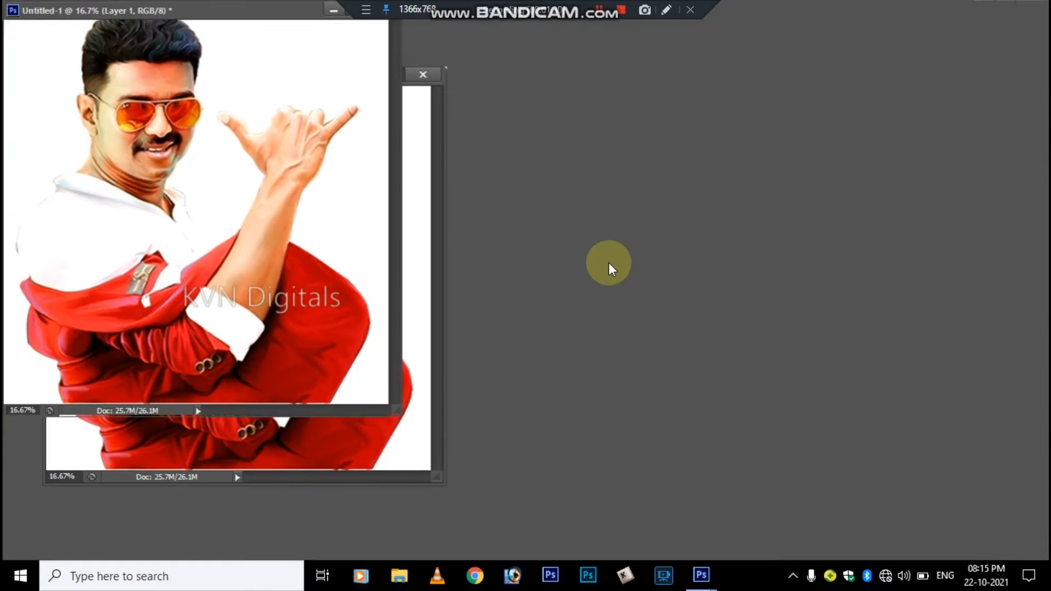
key(ctrl+t)
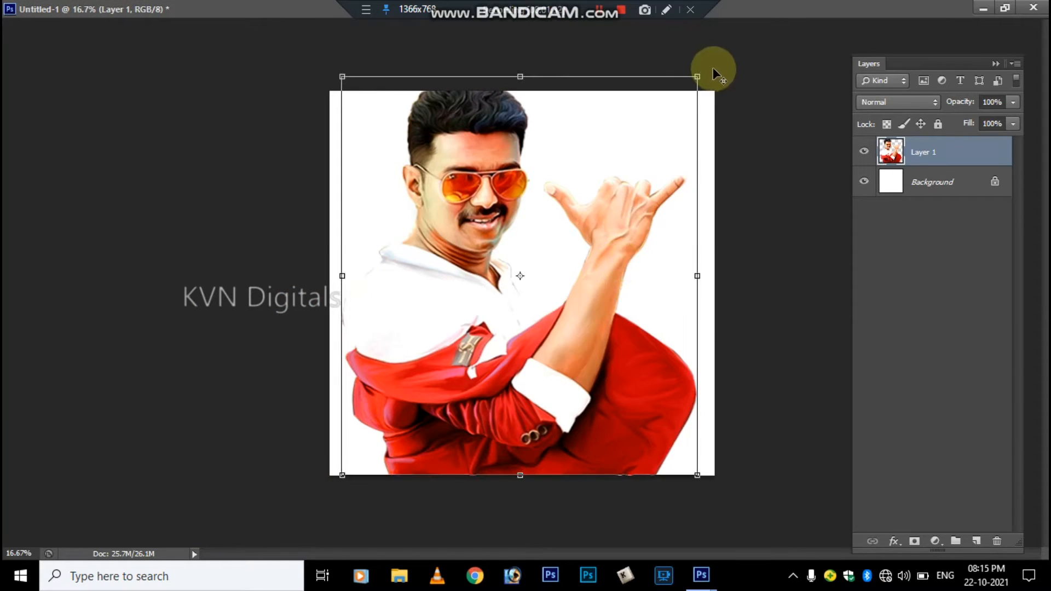
drag(699, 75, 690, 84)
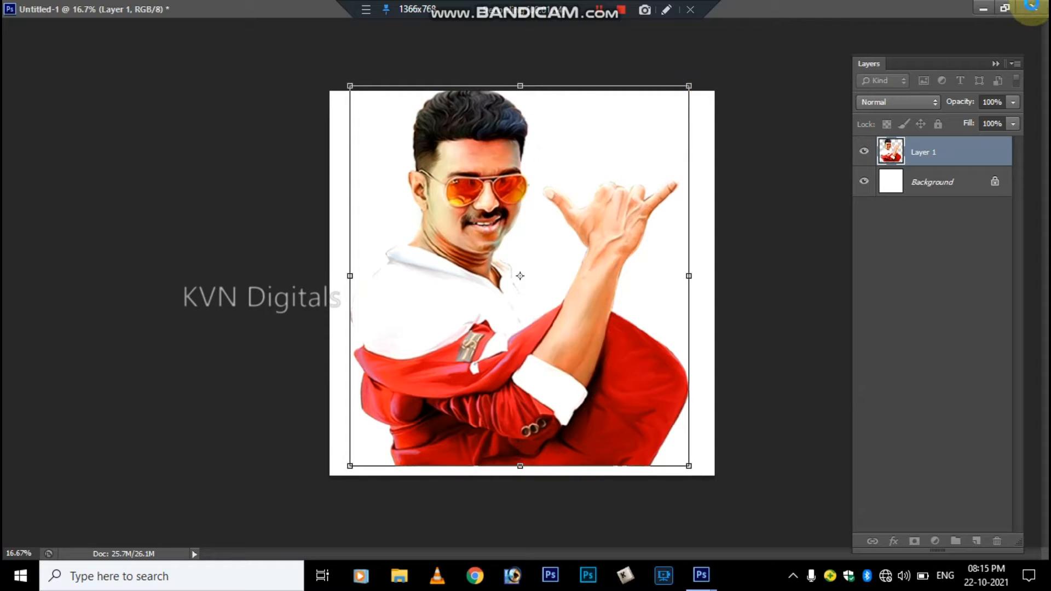
key(Return)
click(1010, 8)
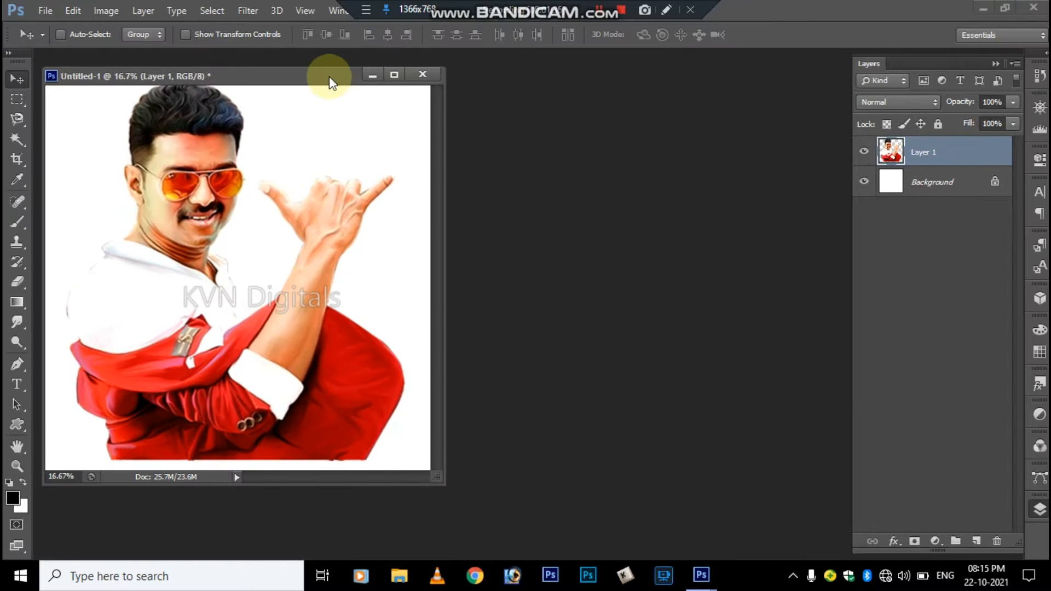
drag(321, 73, 314, 52)
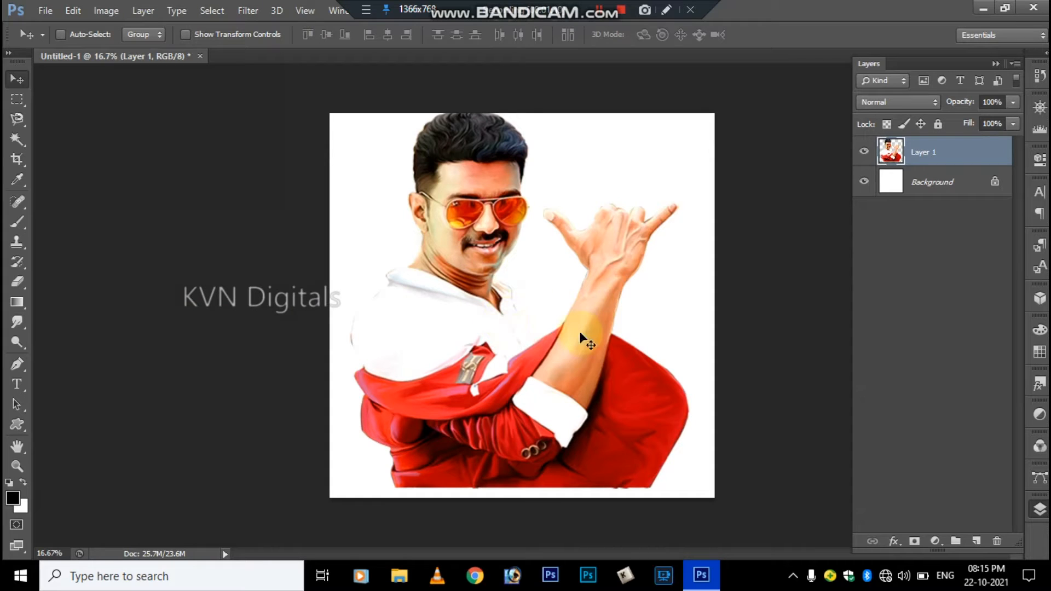
Add a new empty layer with default settings above Layer 1
click(924, 165)
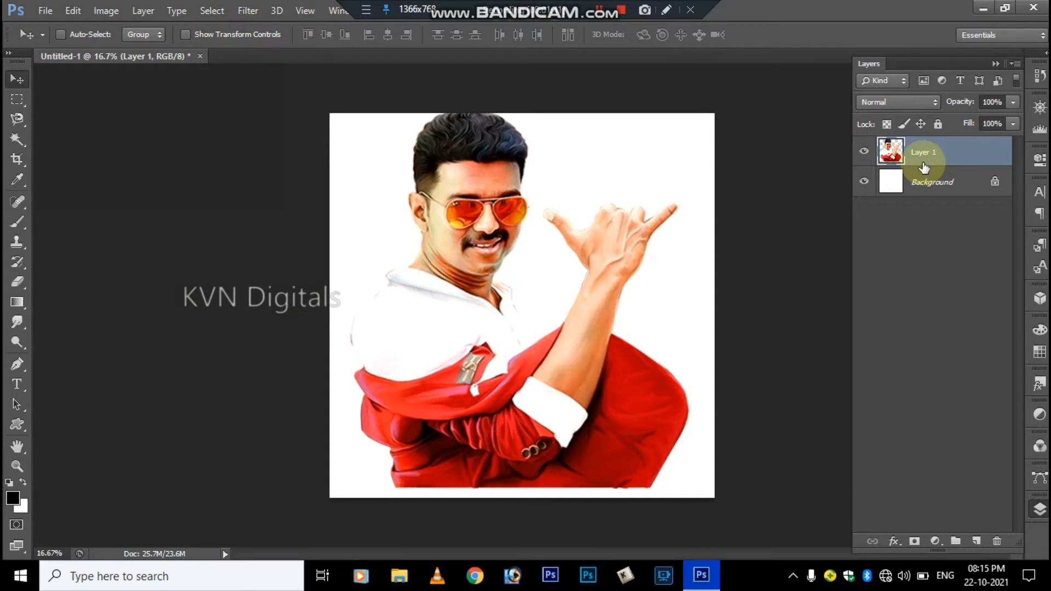
key(ctrl+shift+n)
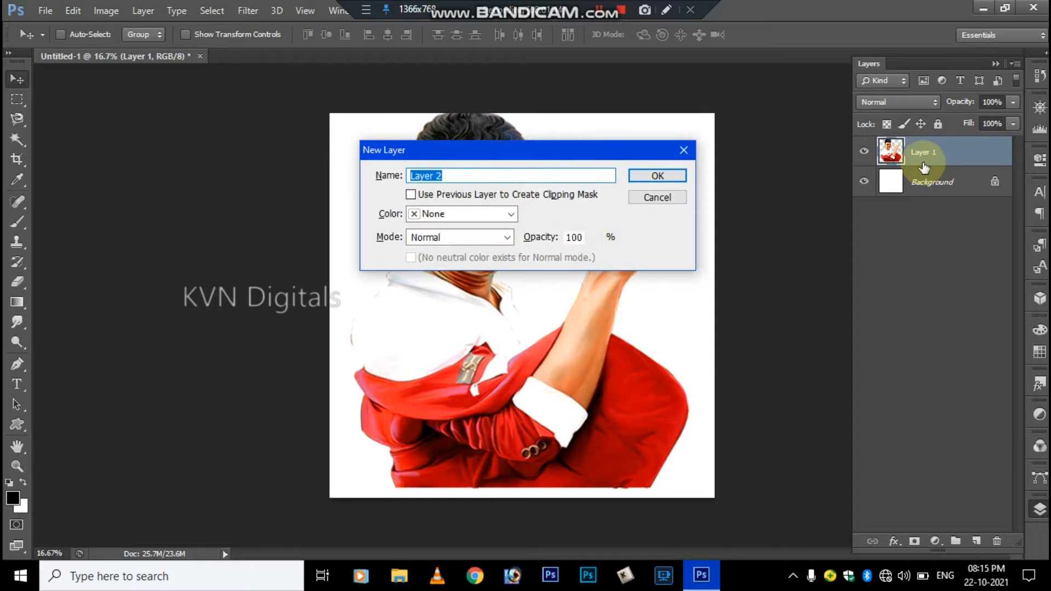
key(Return)
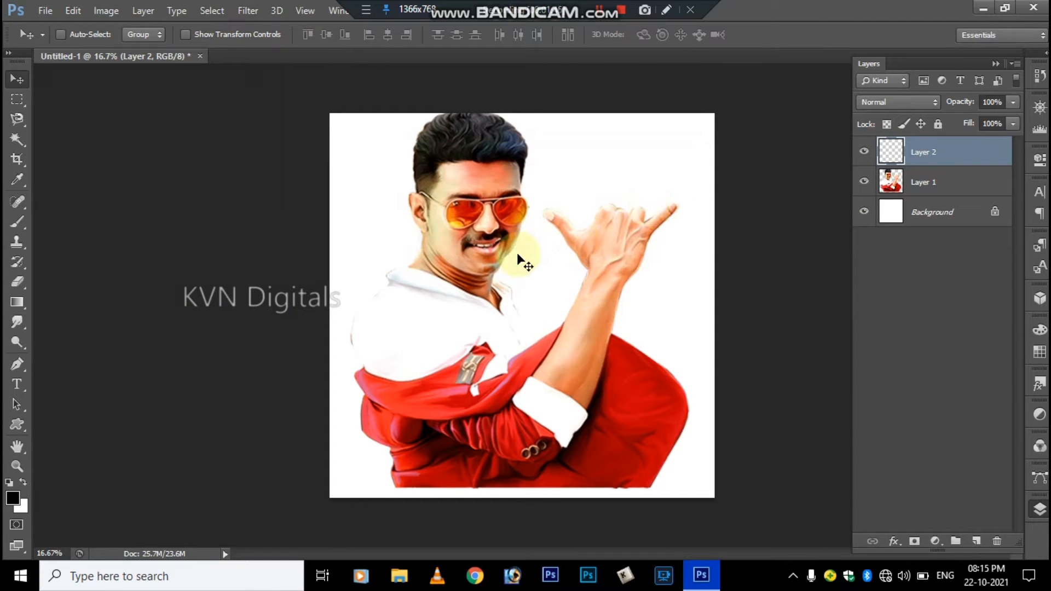
Activate the Brush tool and set the brush size to 700
key(b)
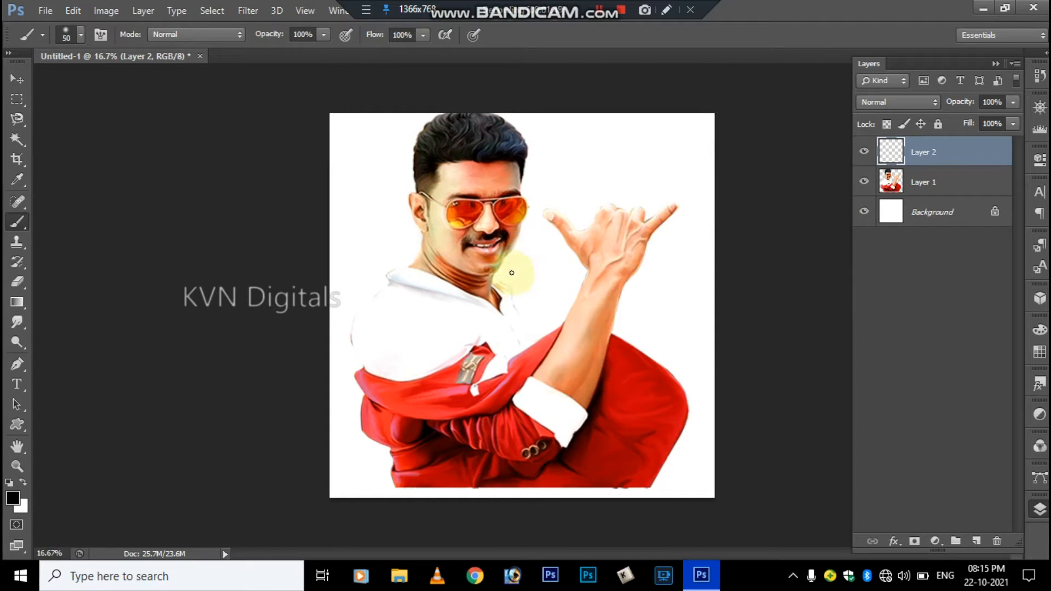
key(bracketright)
key(bracketright)
key(bracketright)
key(bracketright)
key(bracketright)
key(bracketright)
key(bracketright)
key(bracketright)
key(bracketright)
key(bracketright)
key(bracketright)
key(bracketright)
key(bracketright)
key(bracketright)
key(bracketright)
key(bracketright)
key(bracketleft)
key(bracketleft)
key(bracketleft)
key(bracketleft)
key(bracketleft)
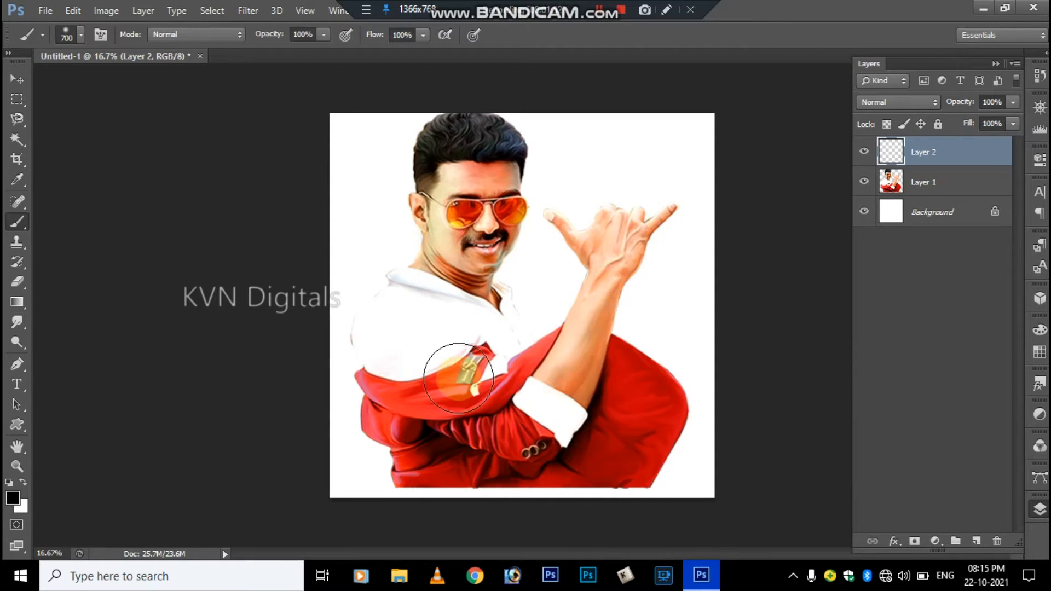
Set the foreground color to the bright blue 408ef1
click(15, 500)
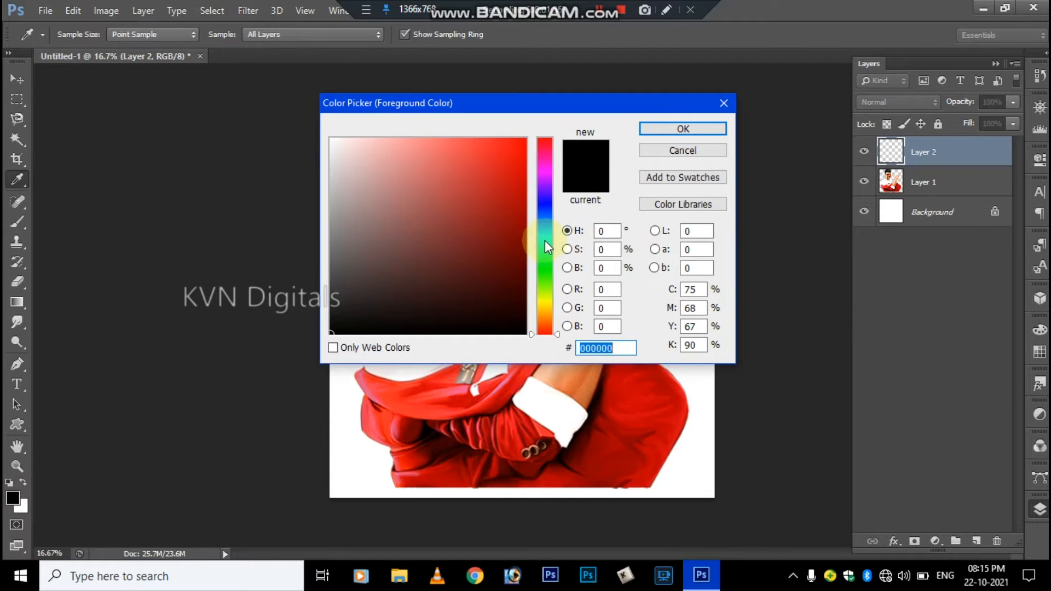
click(545, 196)
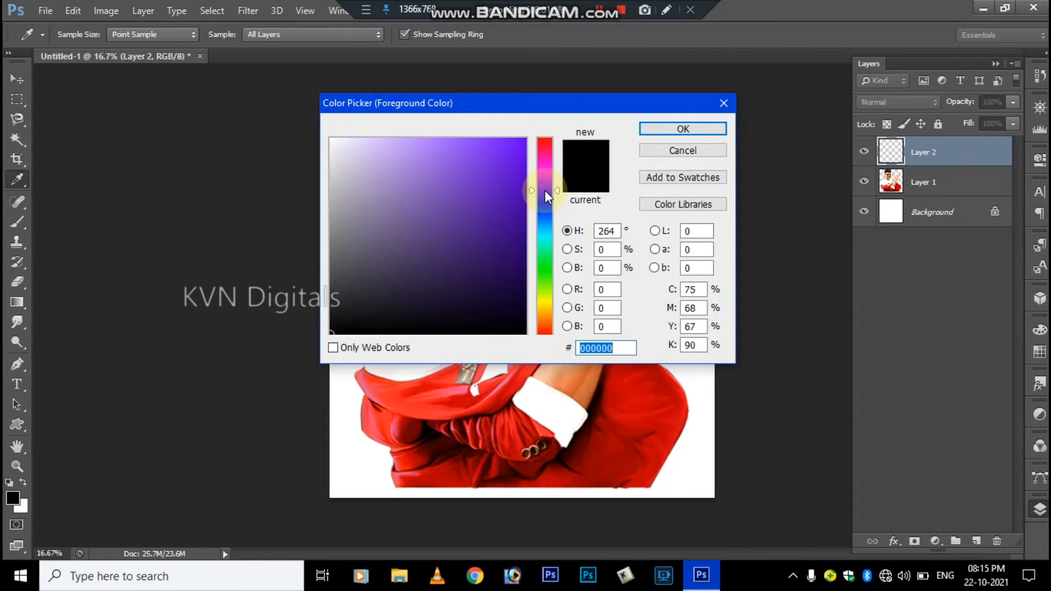
click(490, 160)
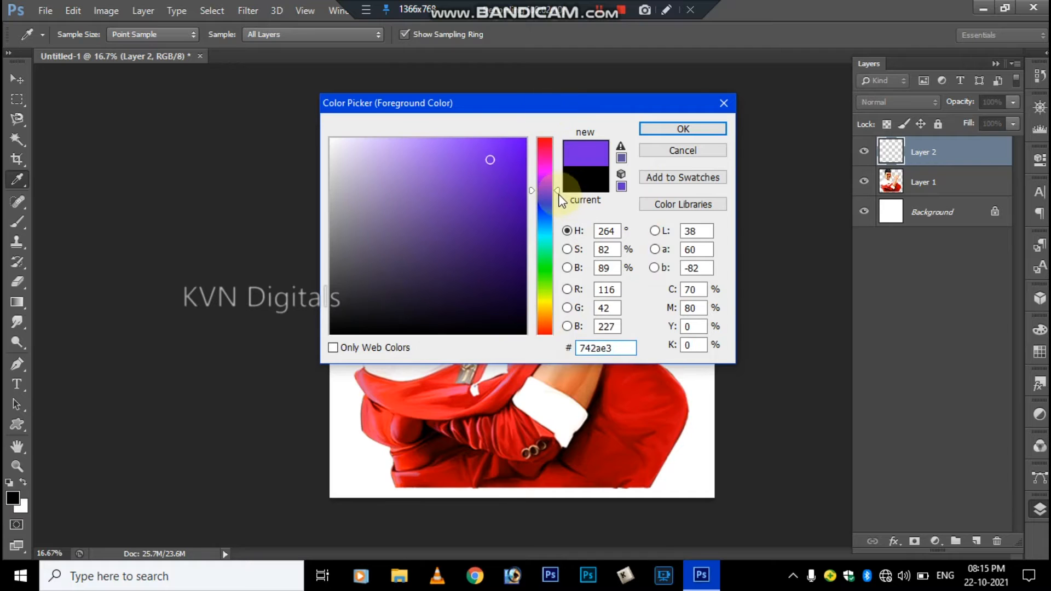
drag(559, 191, 557, 200)
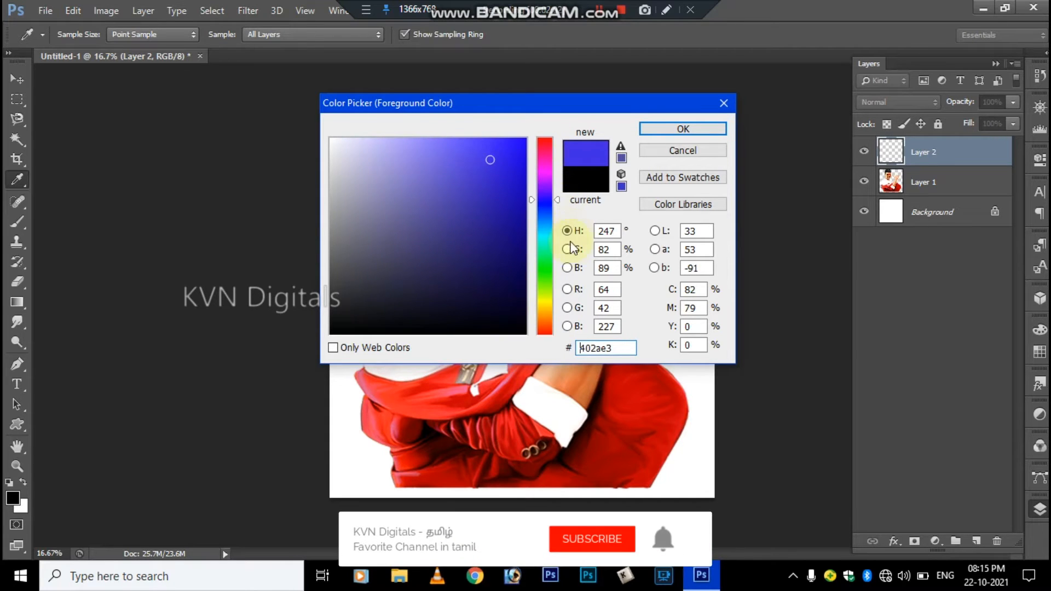
click(568, 267)
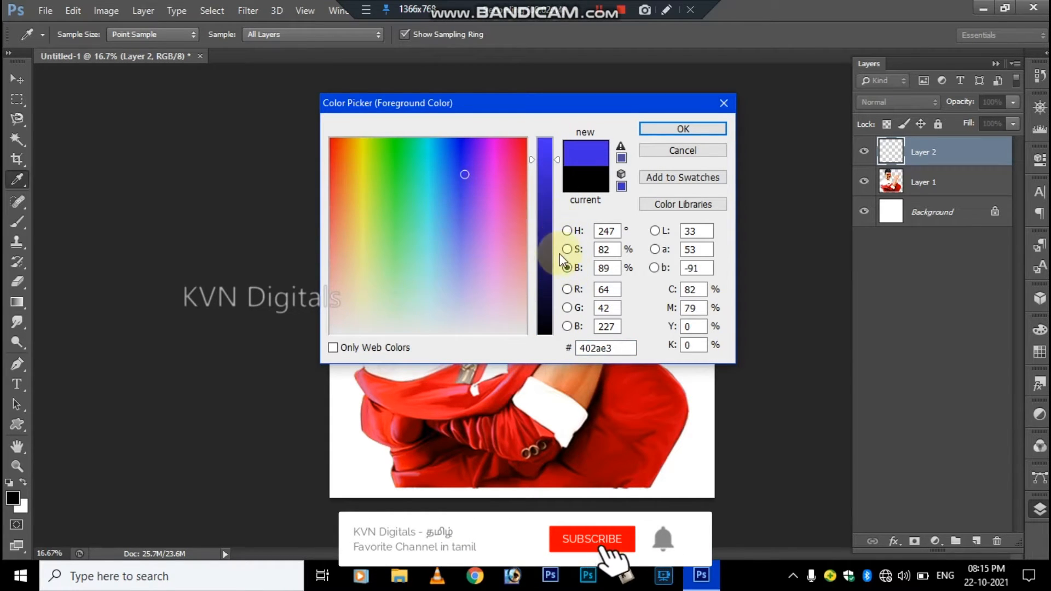
click(568, 290)
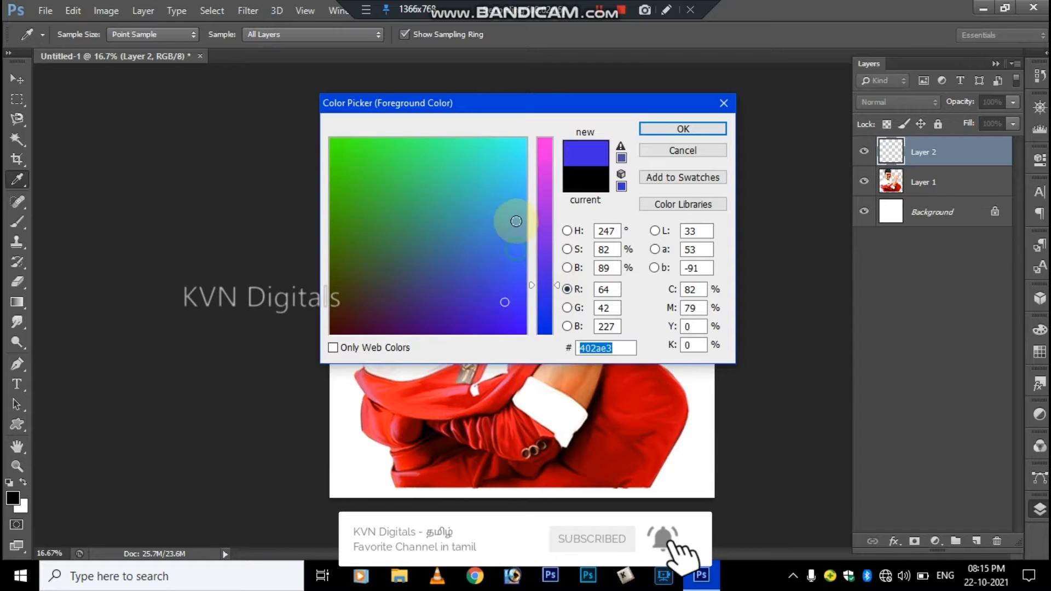
click(516, 212)
click(512, 201)
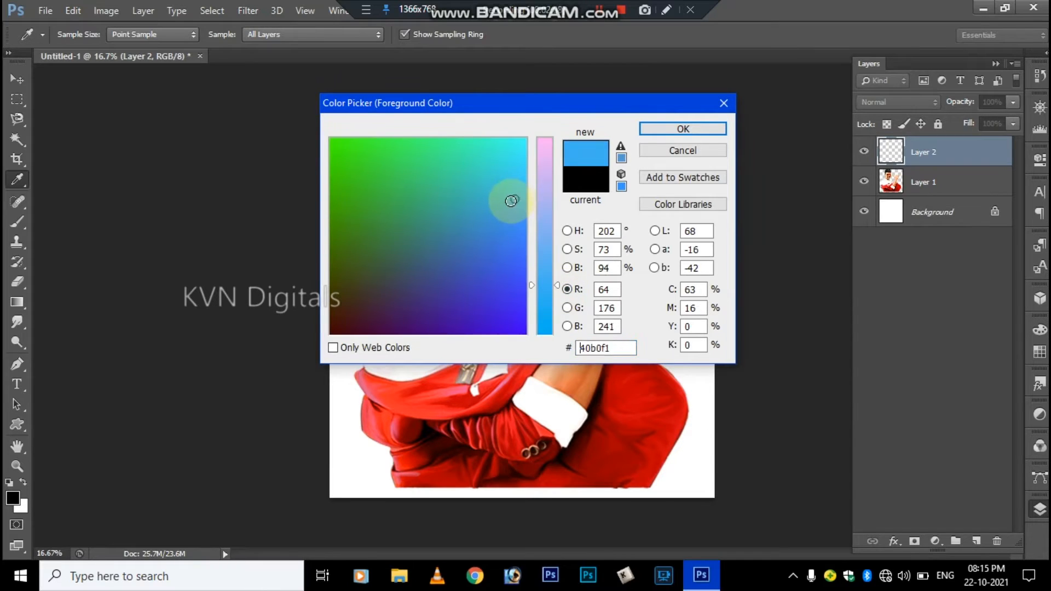
drag(508, 204, 515, 225)
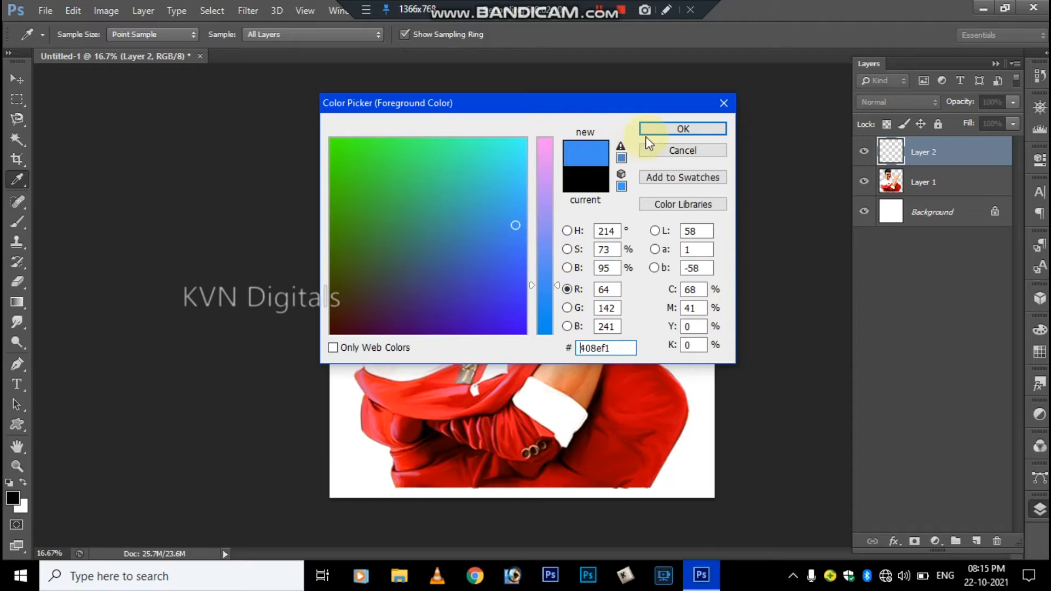
click(659, 129)
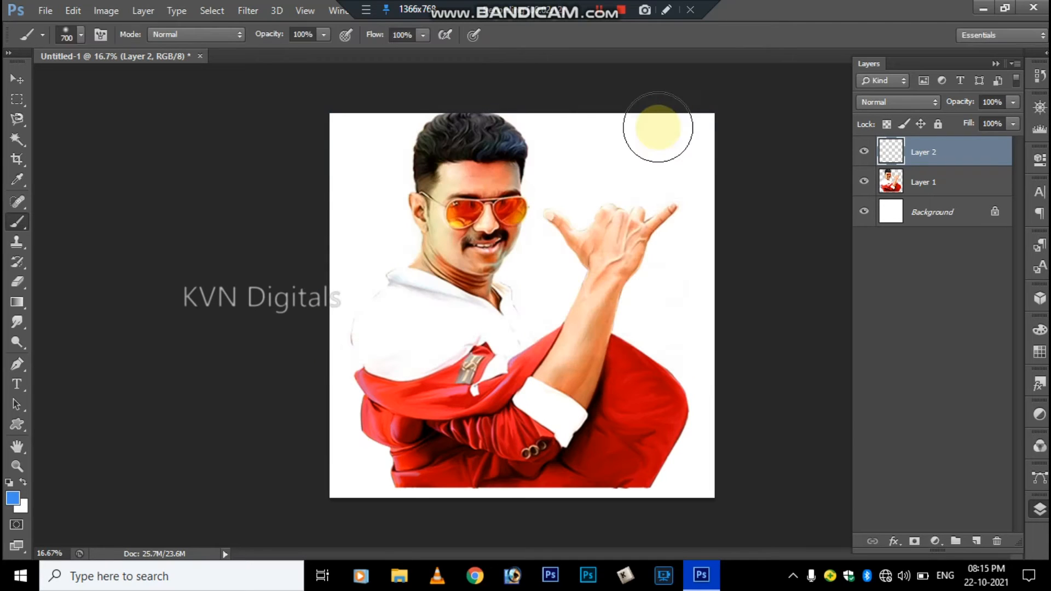
Load Layer 1's outline as a selection, brush blue over the red jacket and trousers on Layer 2 down to size 175, and deselect
click(666, 408)
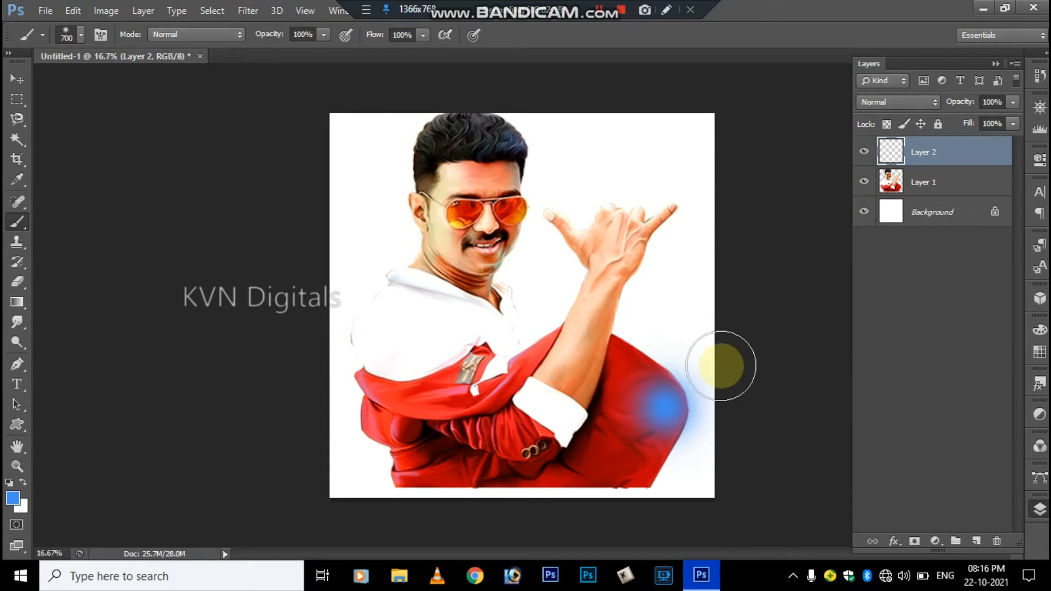
key(ctrl+z)
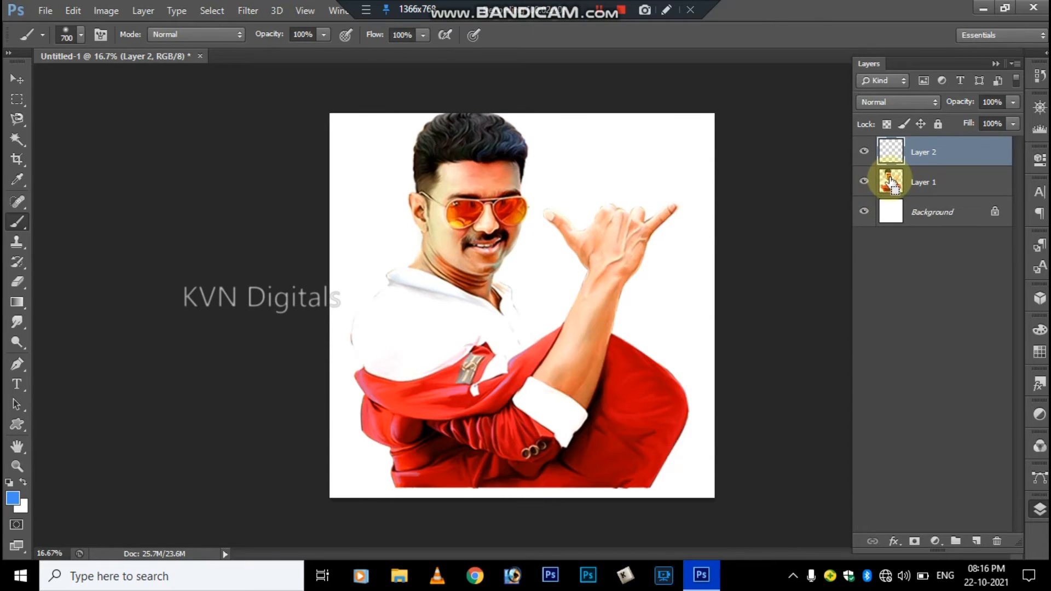
ctrl+click(872, 189)
mouse_move(630, 432)
mouse_down()
mouse_move(669, 401)
mouse_move(638, 446)
mouse_up()
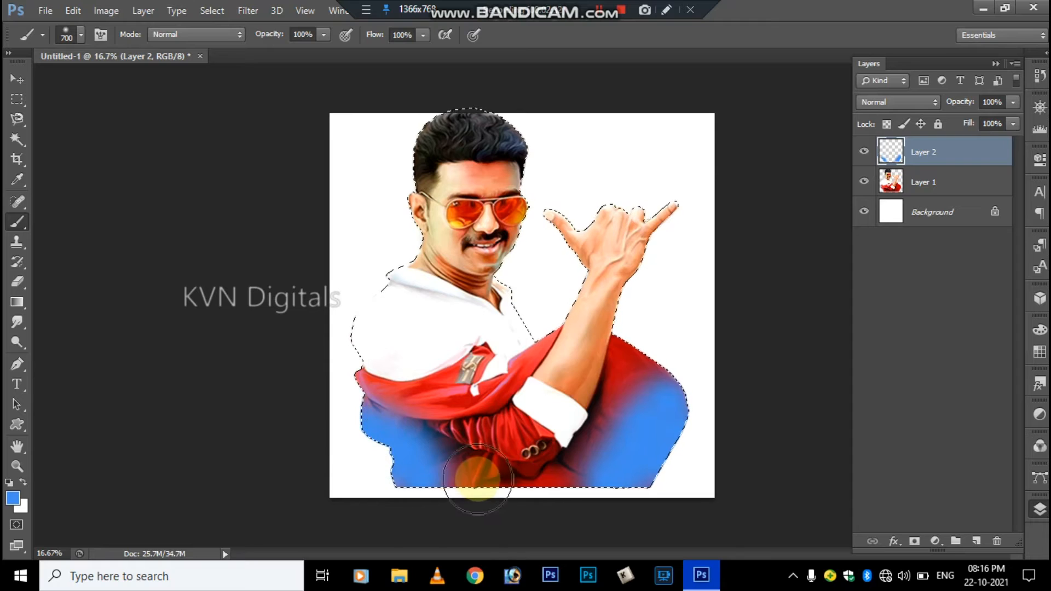
mouse_move(478, 481)
mouse_down()
mouse_move(438, 438)
mouse_move(449, 432)
mouse_move(449, 470)
mouse_up()
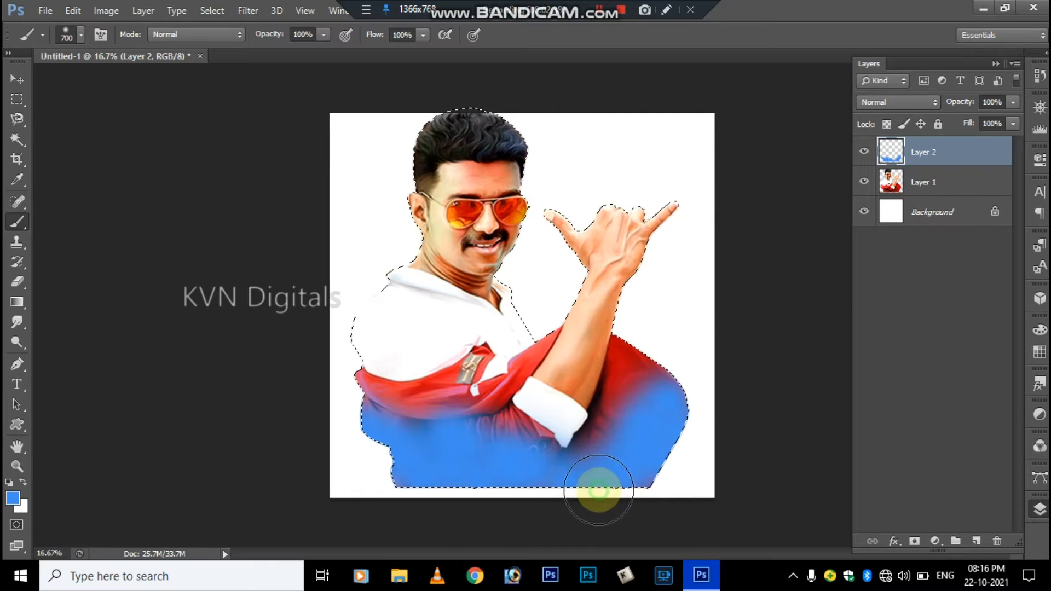
mouse_move(493, 395)
mouse_down()
mouse_move(420, 397)
mouse_move(431, 403)
mouse_move(398, 402)
mouse_move(402, 413)
mouse_move(368, 405)
mouse_move(395, 427)
mouse_move(462, 420)
mouse_move(463, 400)
mouse_move(482, 402)
mouse_move(490, 426)
mouse_move(543, 461)
mouse_move(488, 415)
mouse_move(486, 395)
mouse_move(535, 357)
mouse_up()
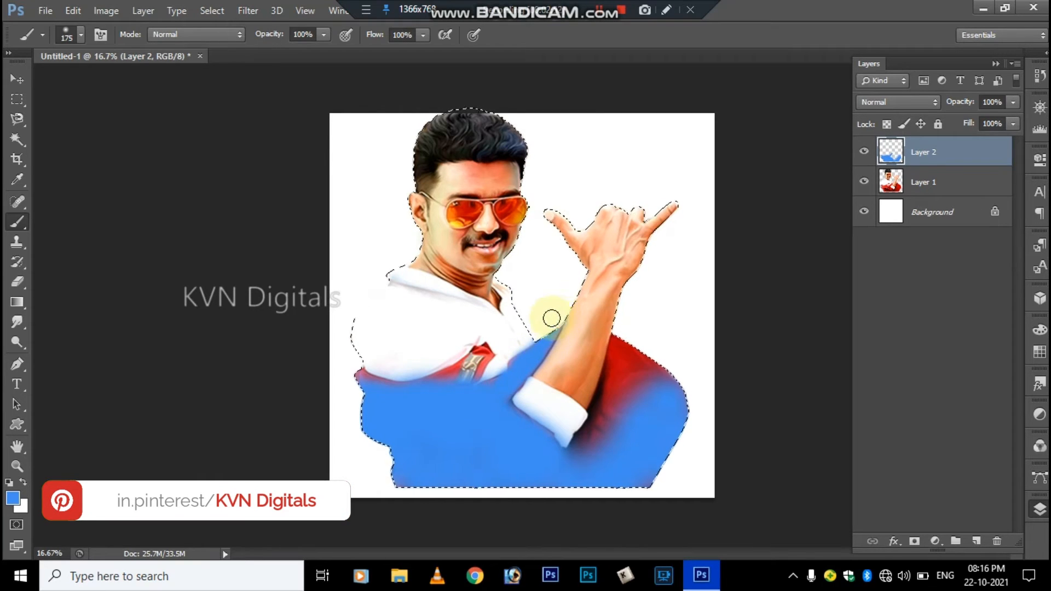
mouse_move(480, 363)
mouse_down()
mouse_move(443, 384)
mouse_move(477, 366)
mouse_up()
mouse_move(643, 420)
mouse_down()
mouse_move(623, 401)
mouse_move(633, 367)
mouse_move(668, 367)
mouse_move(602, 429)
mouse_move(616, 403)
mouse_move(586, 446)
mouse_move(594, 454)
mouse_move(634, 366)
mouse_move(621, 345)
mouse_move(609, 395)
mouse_move(621, 342)
mouse_move(635, 343)
mouse_move(681, 390)
mouse_move(633, 385)
mouse_move(619, 403)
mouse_move(614, 387)
mouse_move(599, 411)
mouse_up()
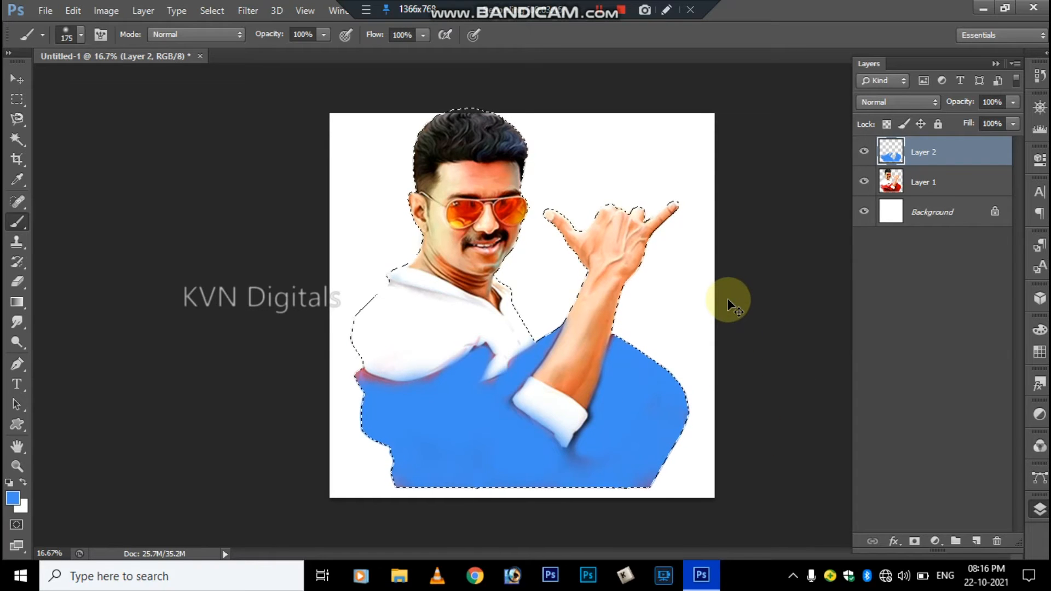
key(ctrl+d)
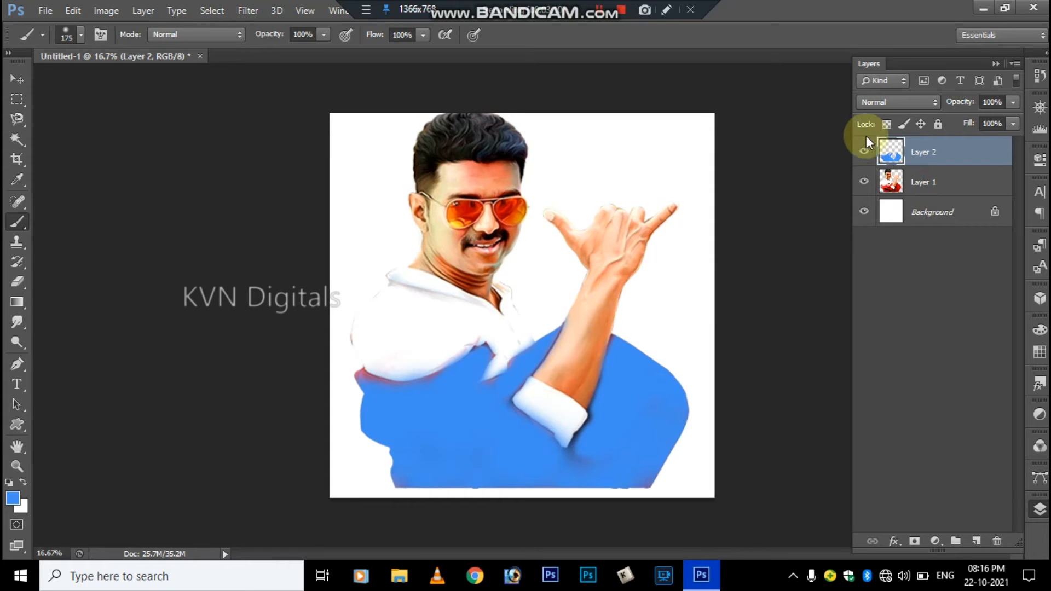
Set Layer 2's blend mode to Color and brush blue over the leftover red edges of the jacket
click(925, 101)
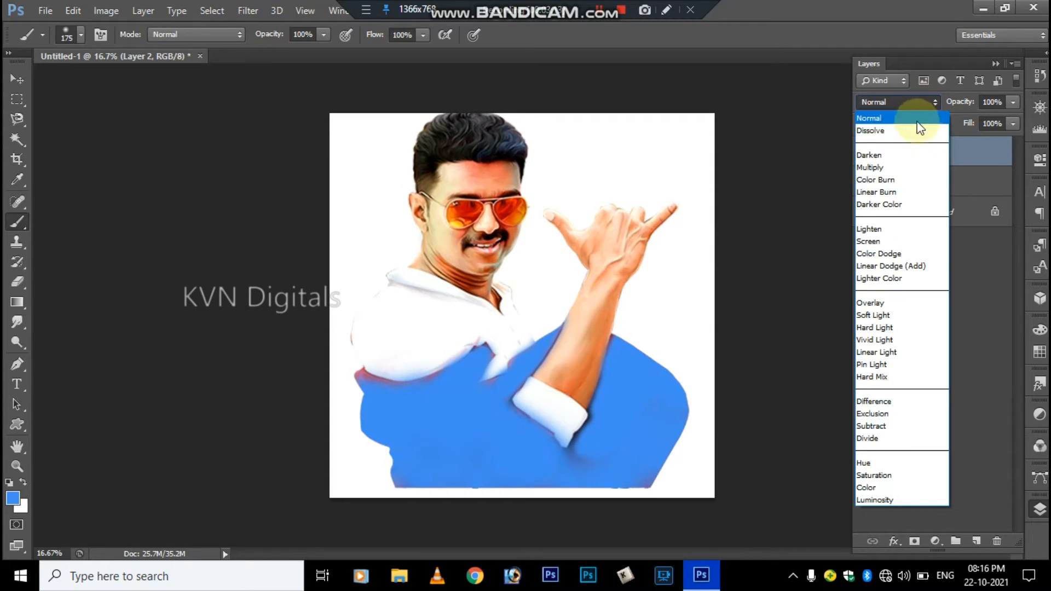
click(916, 491)
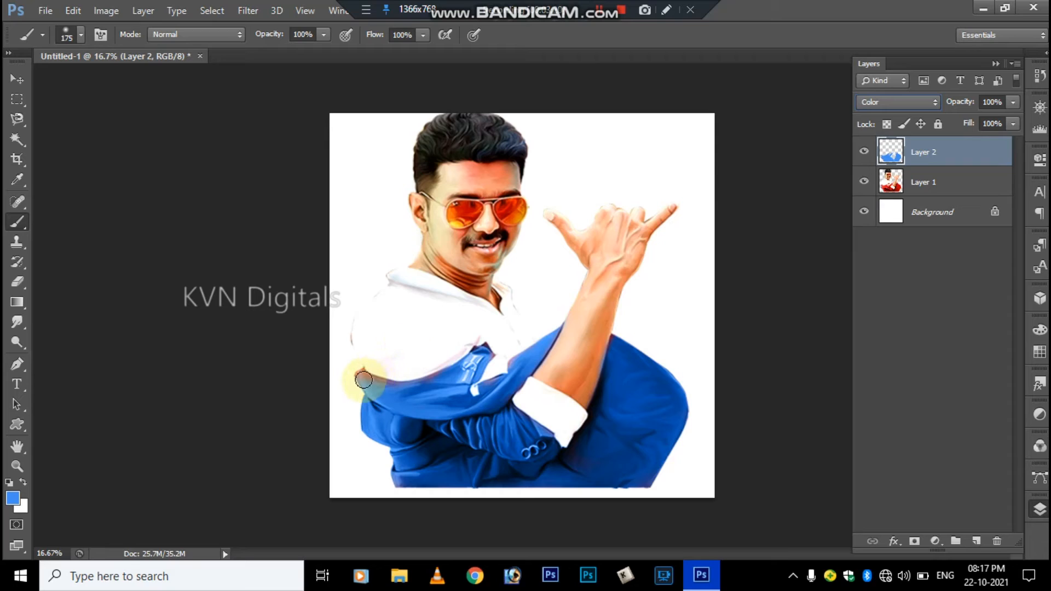
mouse_move(368, 382)
mouse_down()
mouse_move(388, 391)
mouse_move(361, 374)
mouse_move(541, 480)
mouse_up()
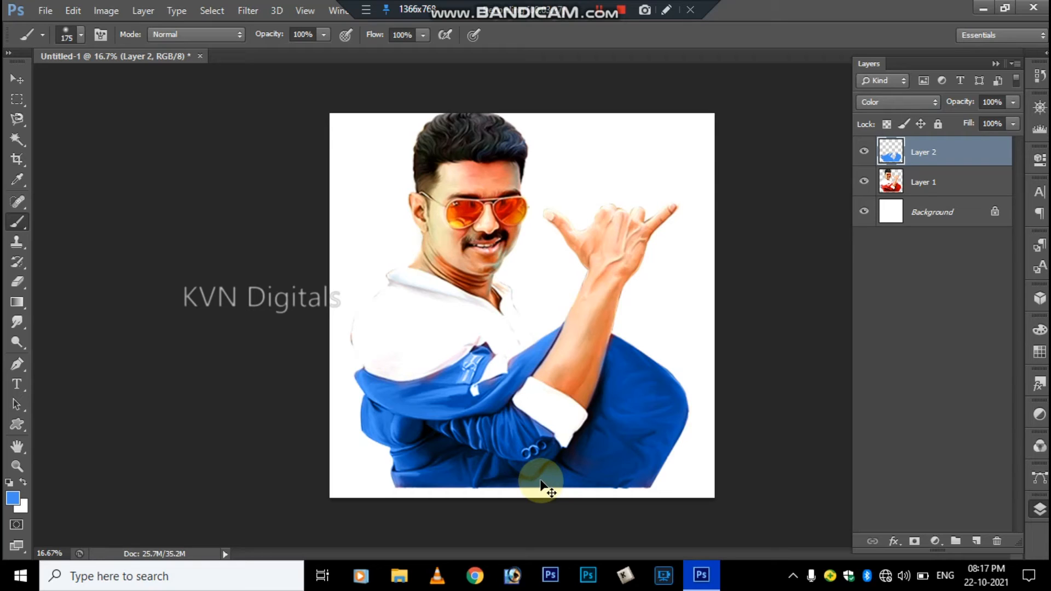
Duplicate Layer 2, fill the copy's painted area with yellow ffff00, and clear the selection
key(ctrl+j)
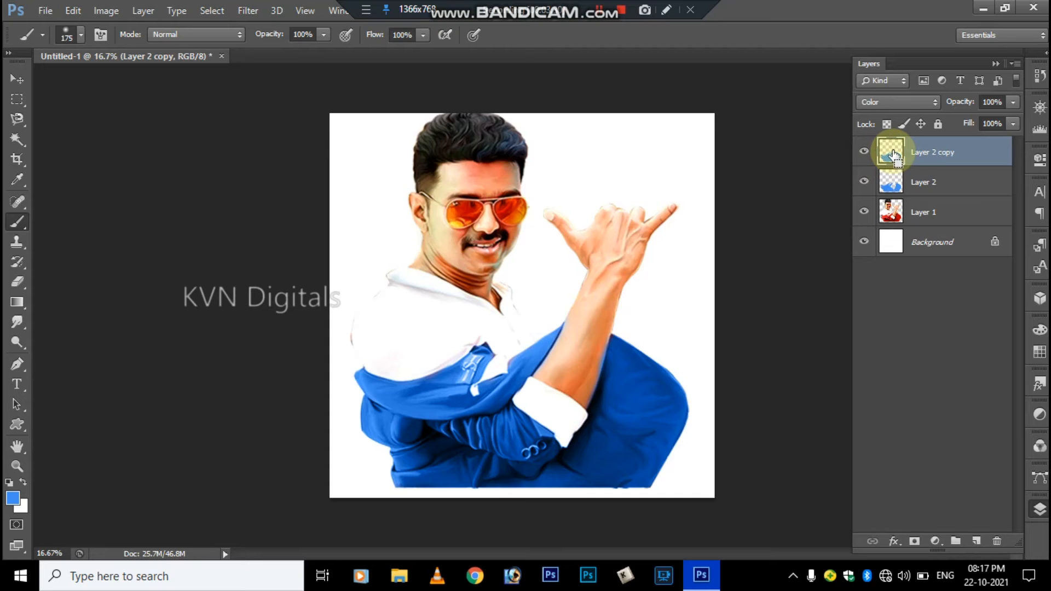
ctrl+click(893, 155)
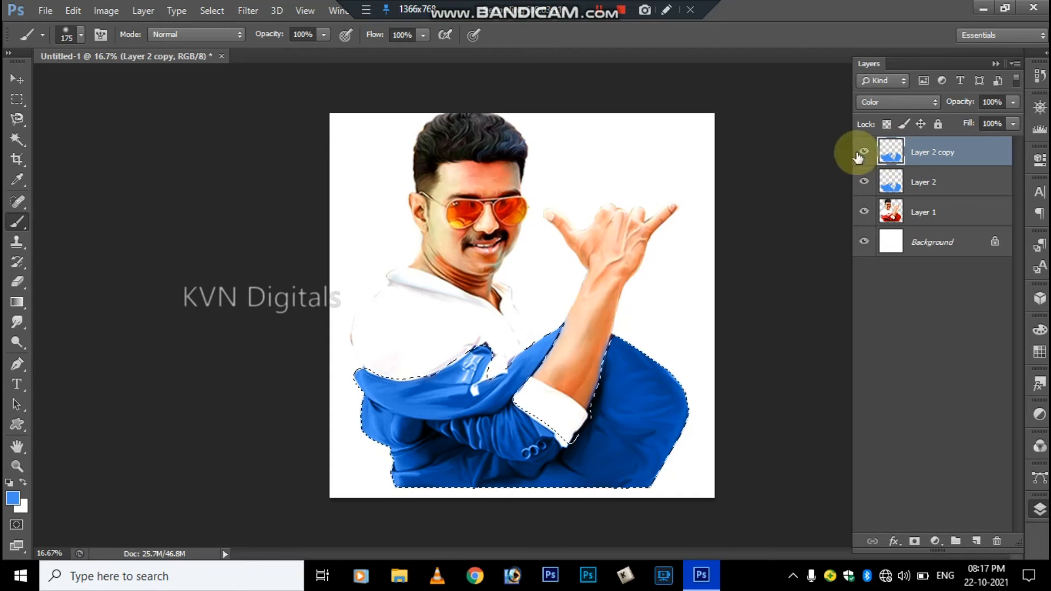
click(12, 499)
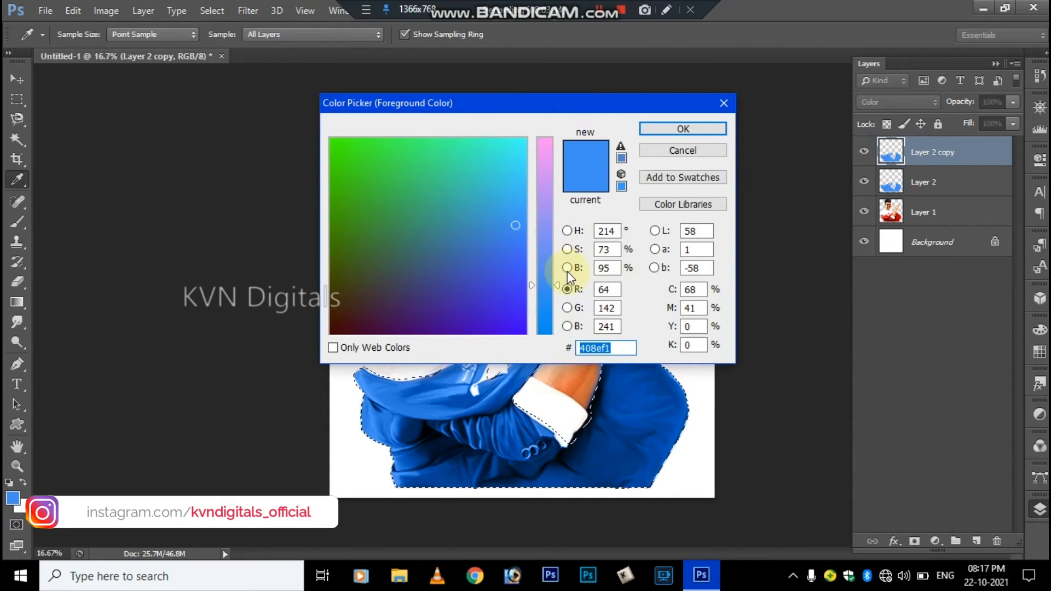
drag(556, 283, 550, 83)
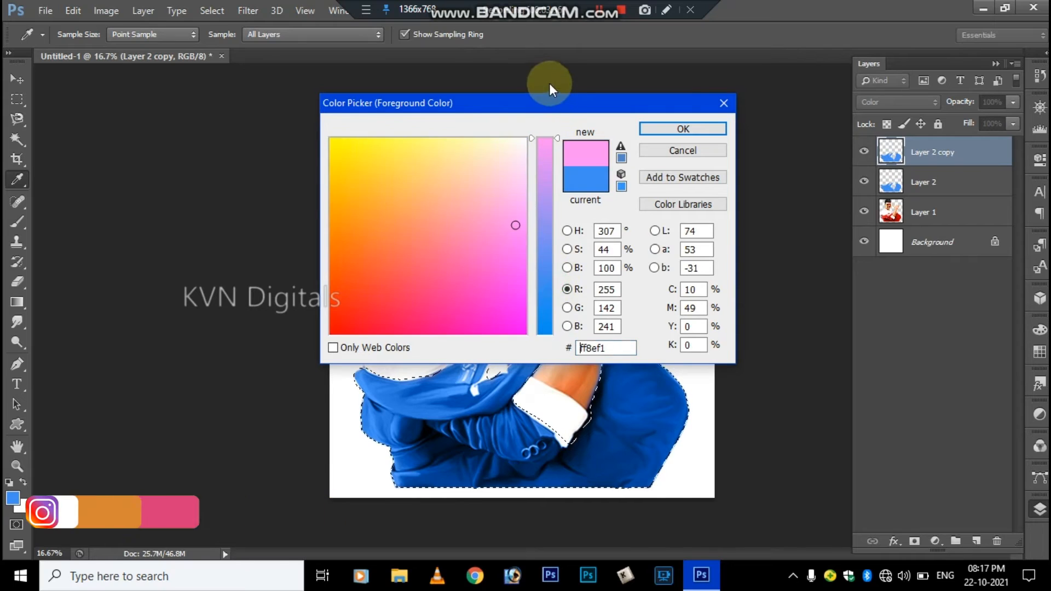
drag(334, 143, 307, 115)
click(652, 130)
key(b)
key(alt+BackSpace)
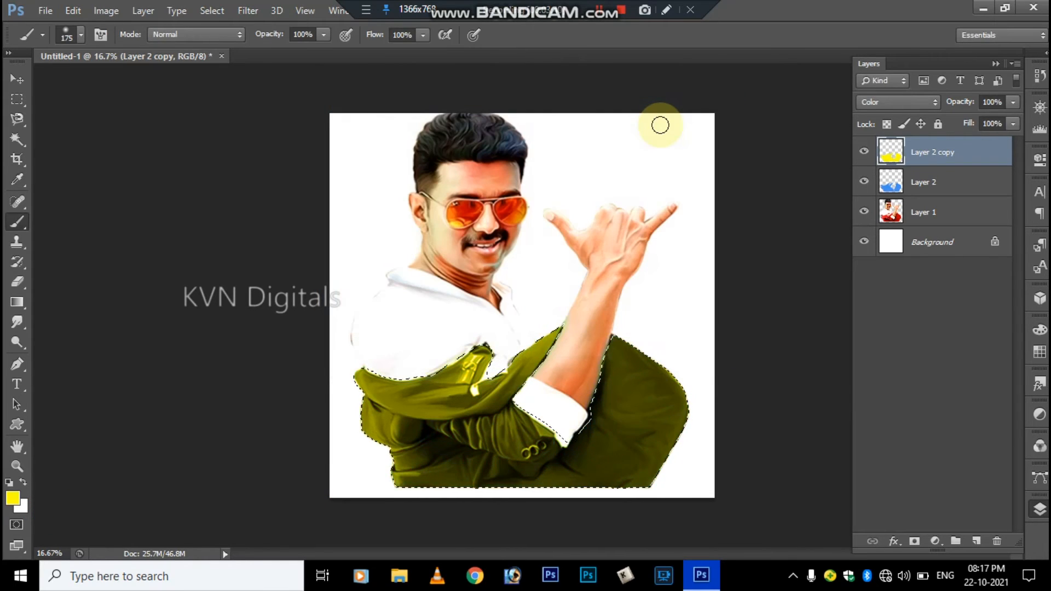
key(ctrl+d)
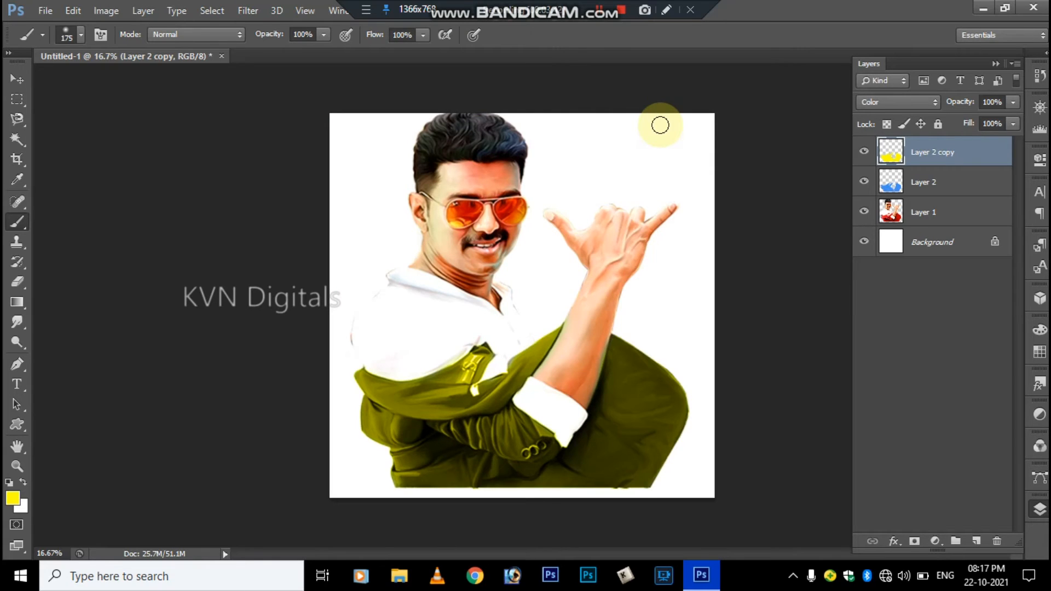
click(865, 181)
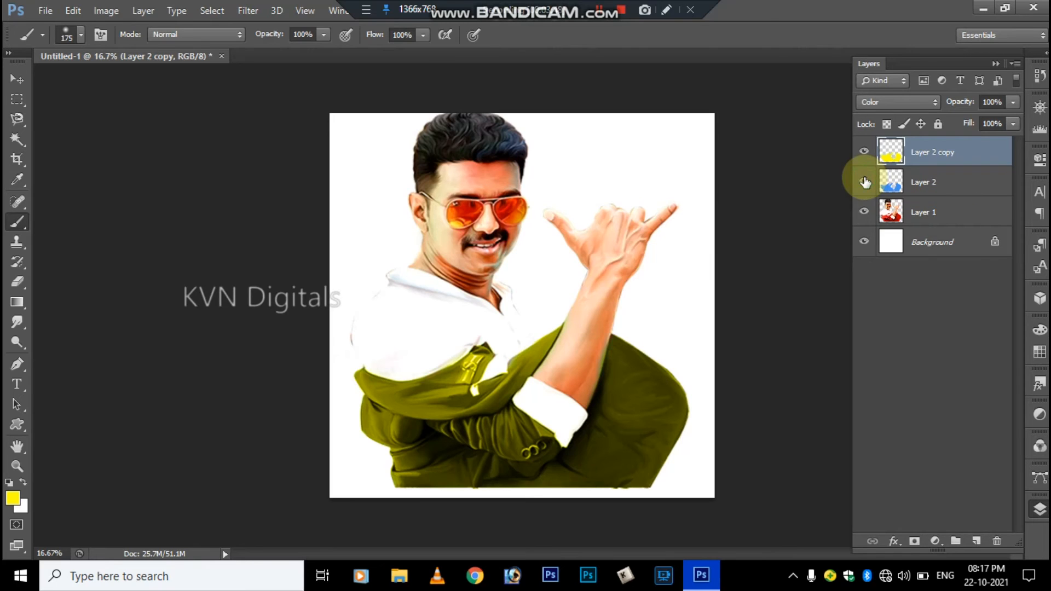
Duplicate the yellow color layer, fill the new copy's painted area with pink ff2c74, and clear the selection
key(ctrl+j)
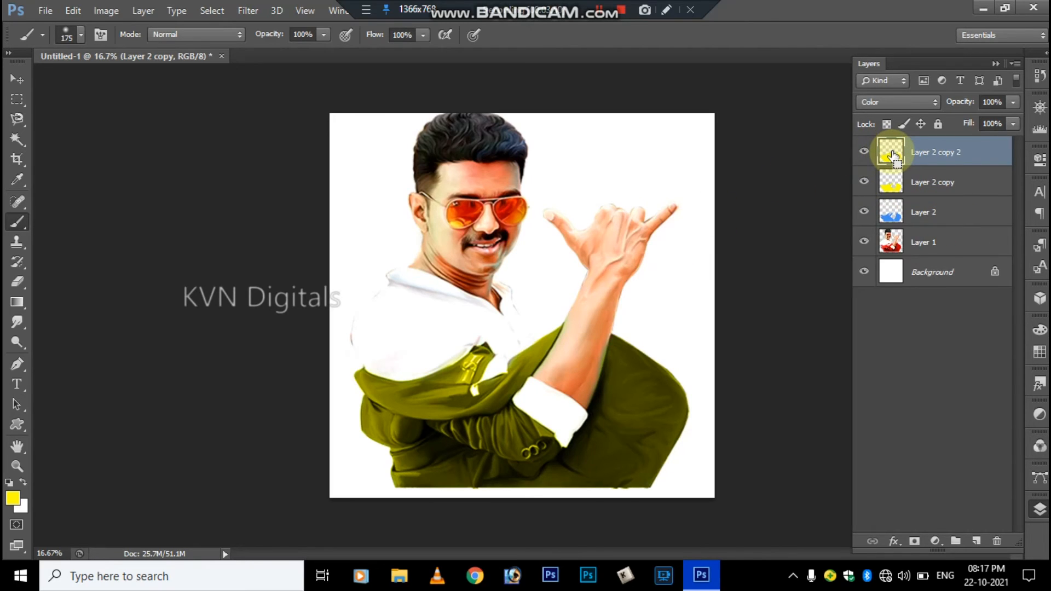
ctrl+click(891, 156)
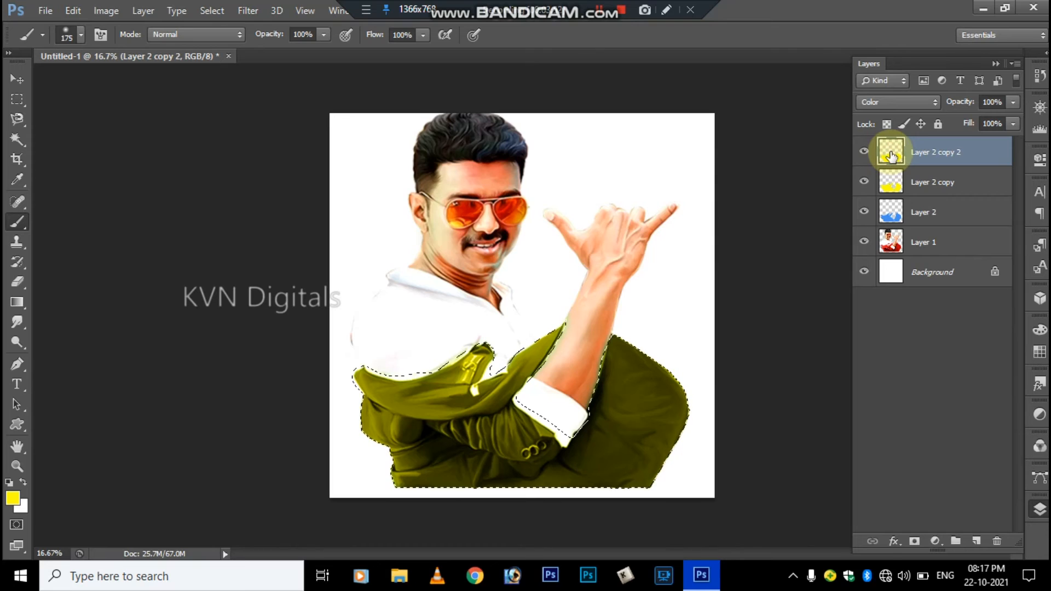
click(15, 497)
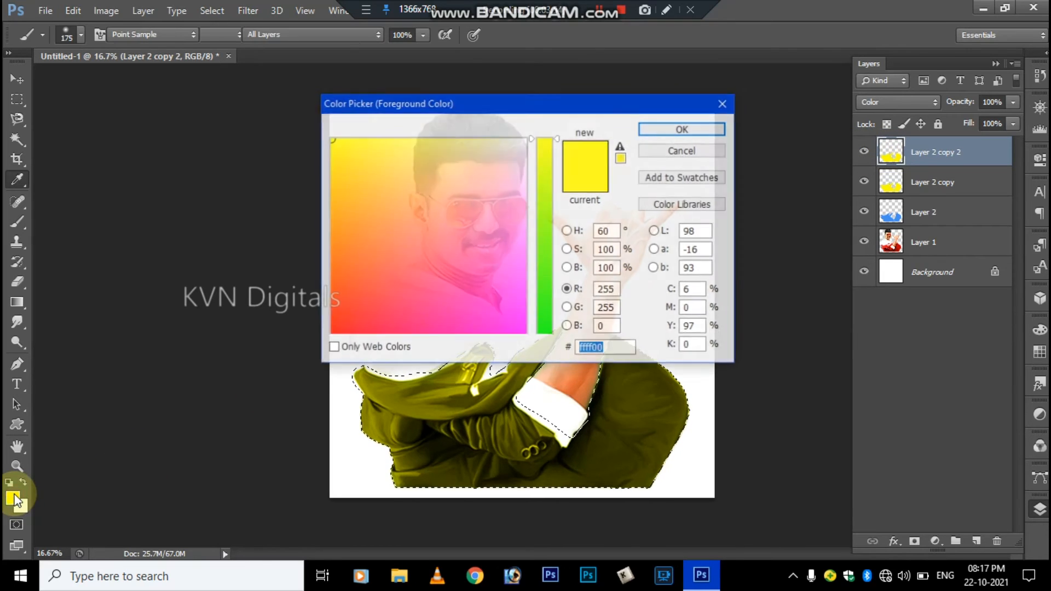
click(417, 224)
click(419, 300)
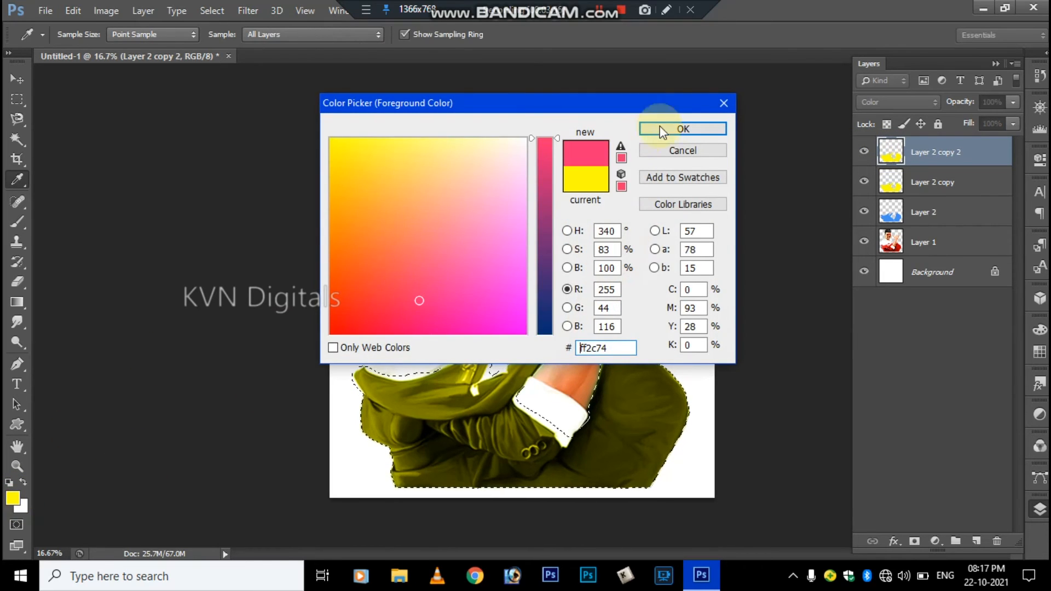
click(702, 128)
key(b)
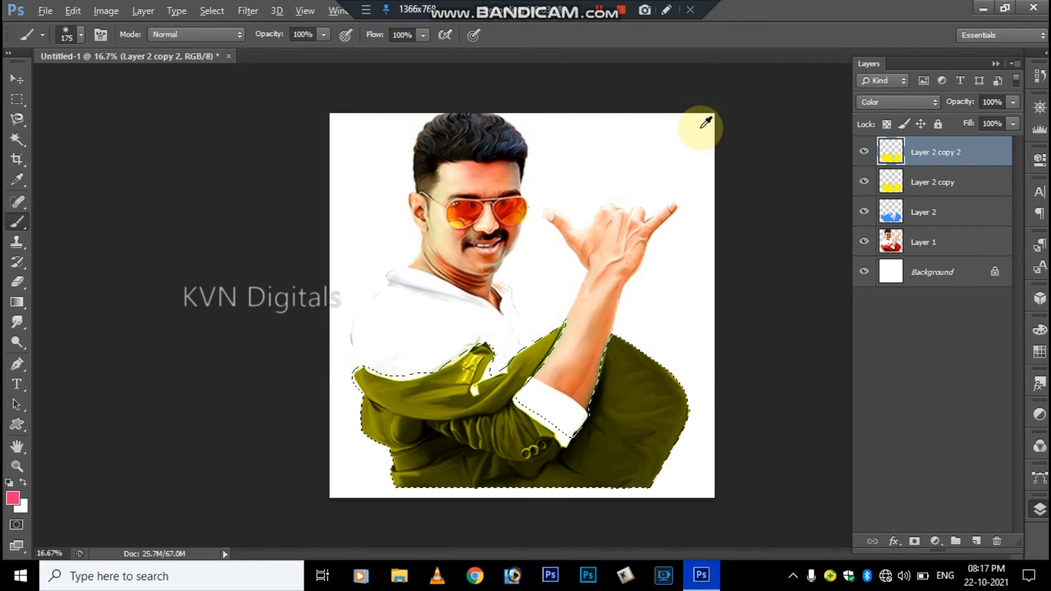
key(alt+BackSpace)
key(ctrl+d)
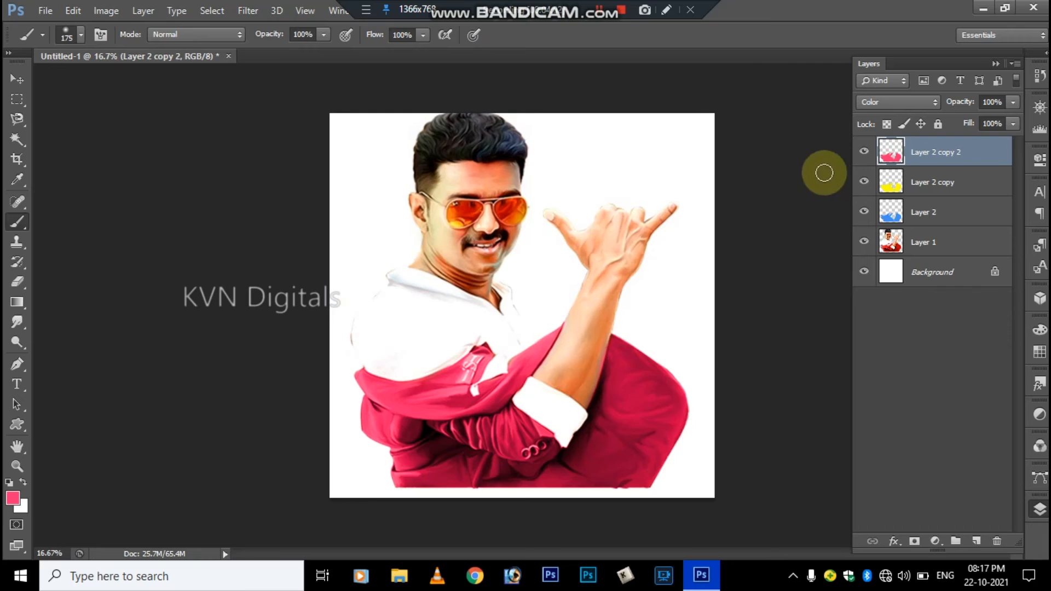
Compare the original red outfit with the blue, yellow and pink versions by toggling the color layers' visibility, and hide the panels
click(864, 181)
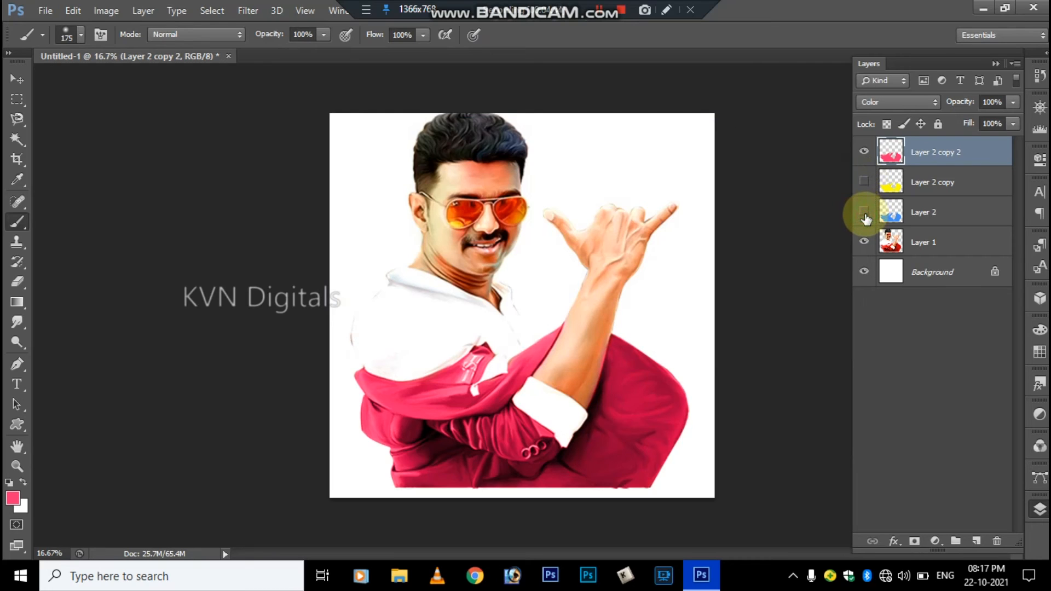
click(864, 151)
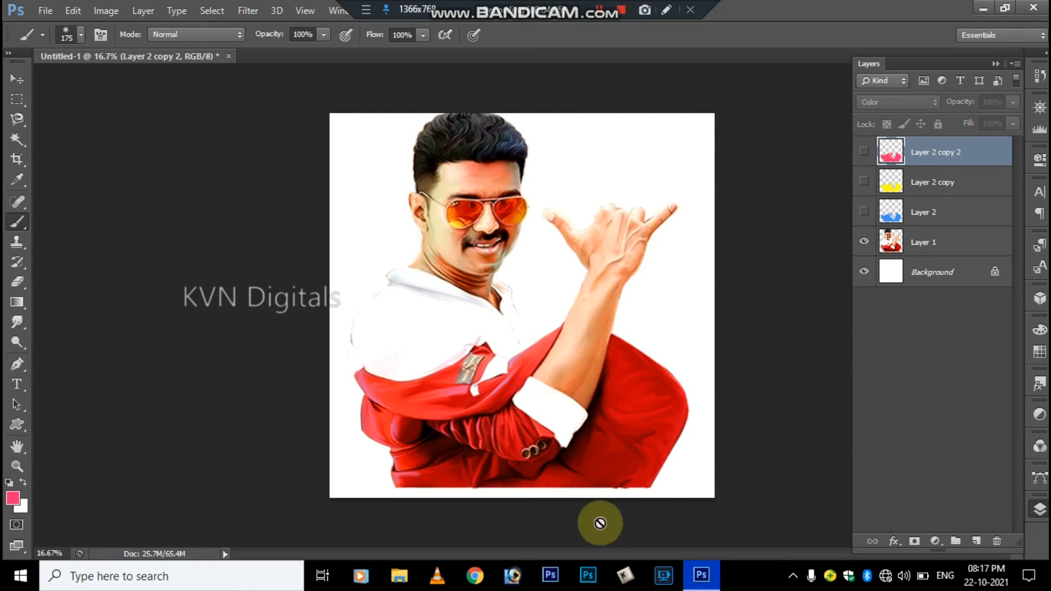
click(865, 212)
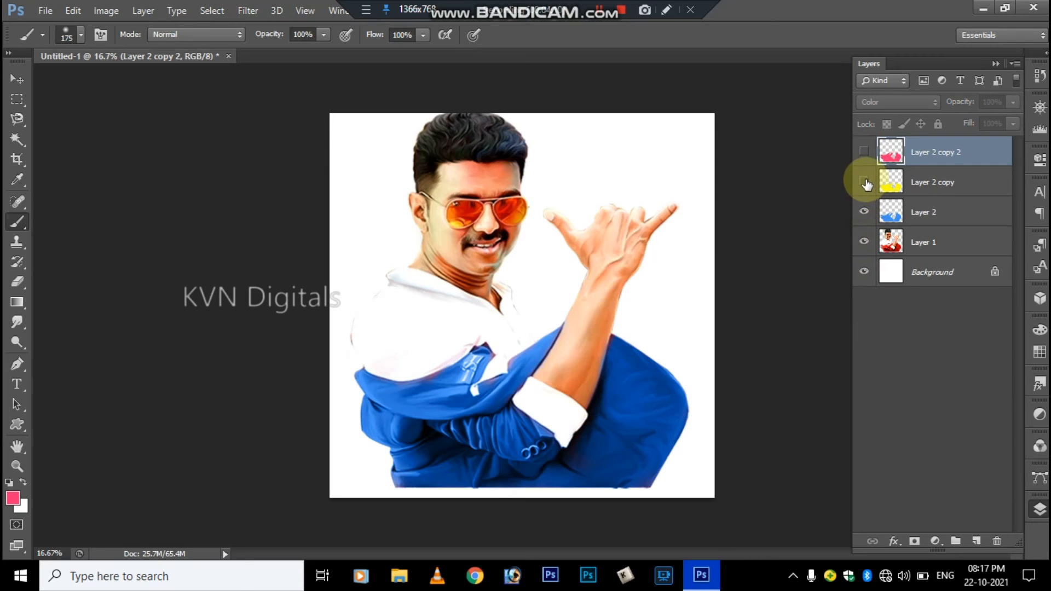
click(867, 184)
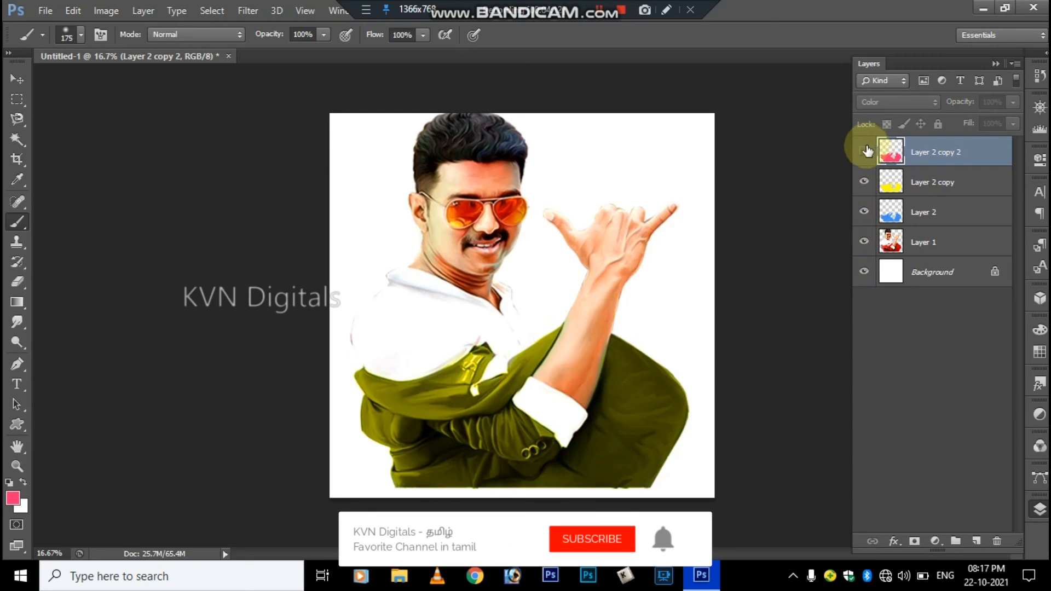
click(865, 153)
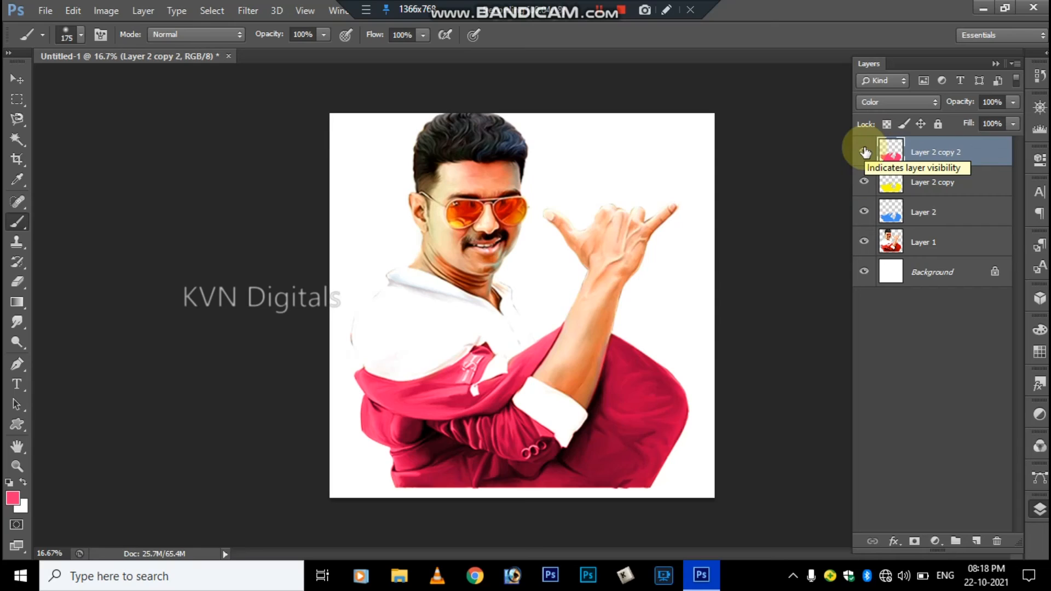
key(Tab)
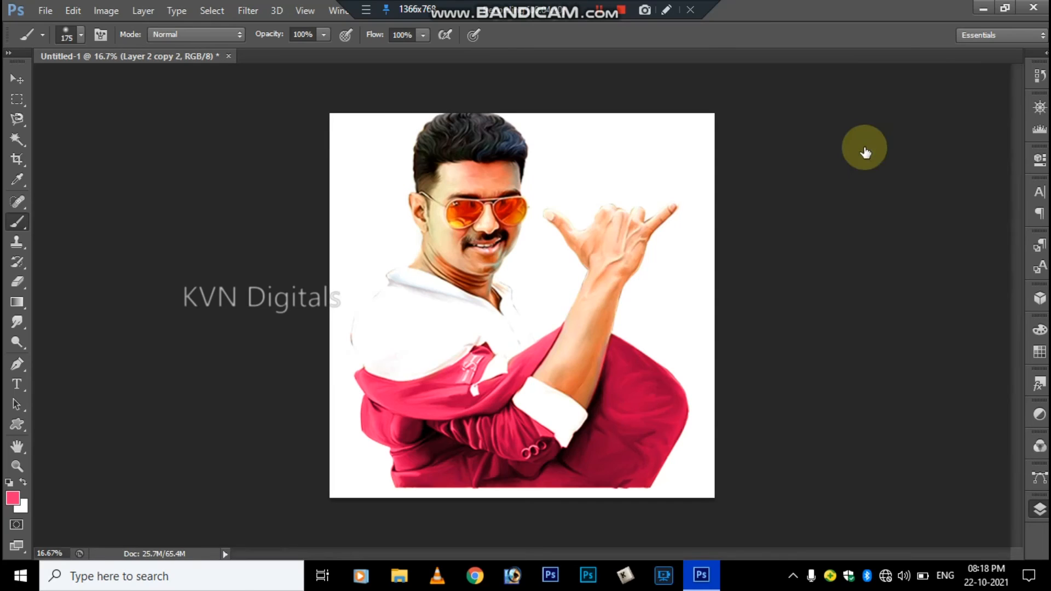